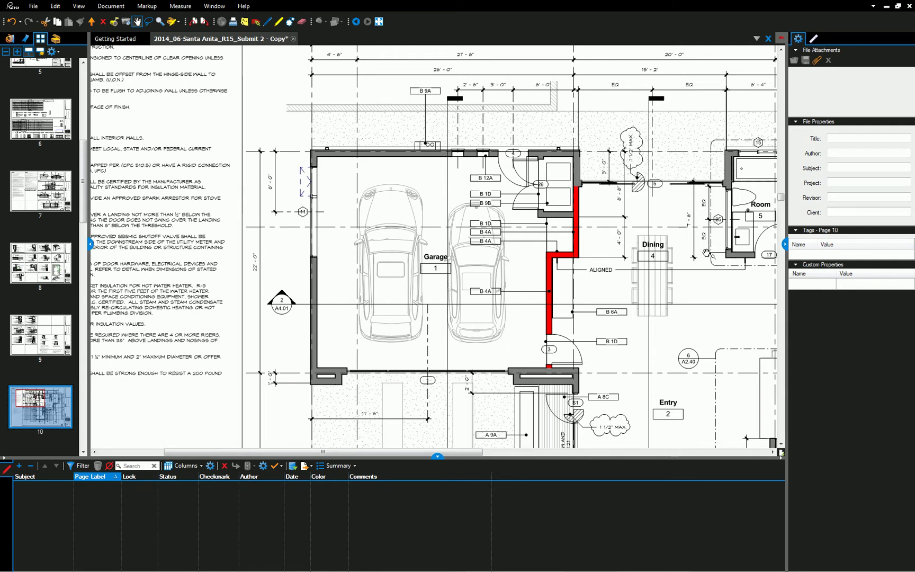
Bring Revit forward, start an Insert > Image import, and browse to the cadlab drive's 18 SP - Arch 147 247 folder.
left_click(887, 8)
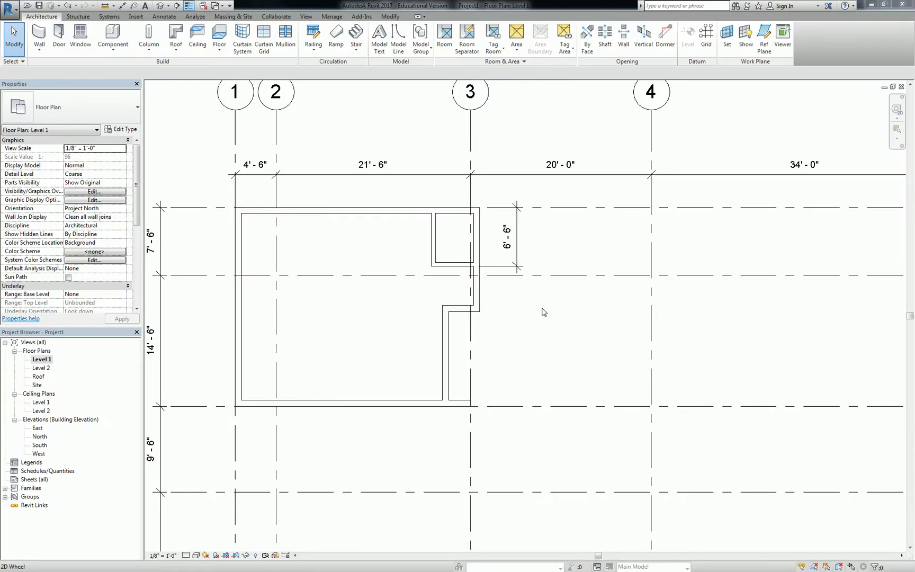
scroll(543, 312, "down", 5)
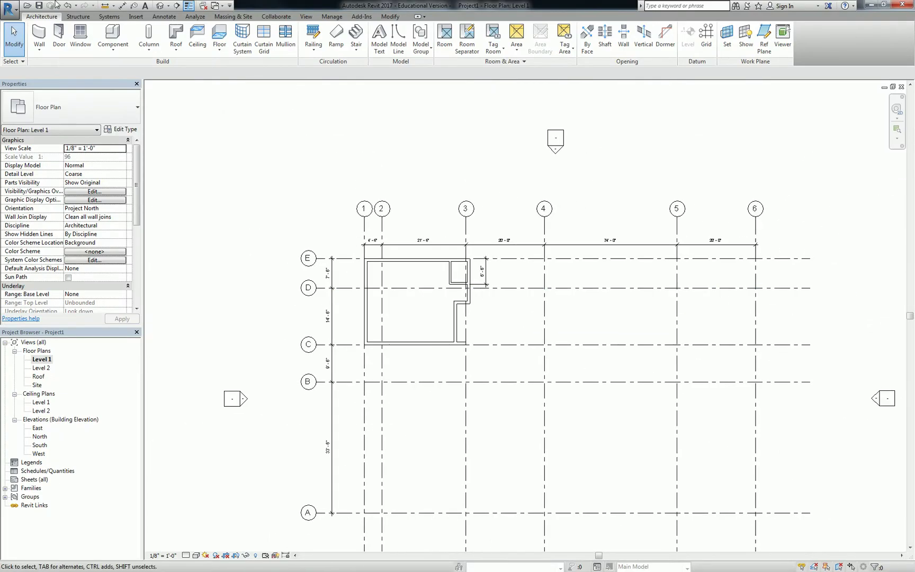
left_click(136, 17)
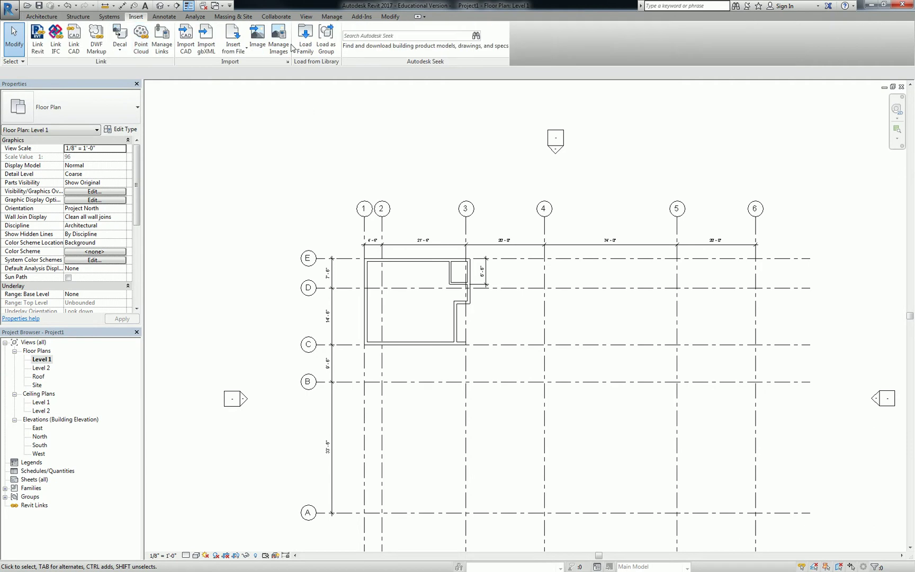
left_click(258, 38)
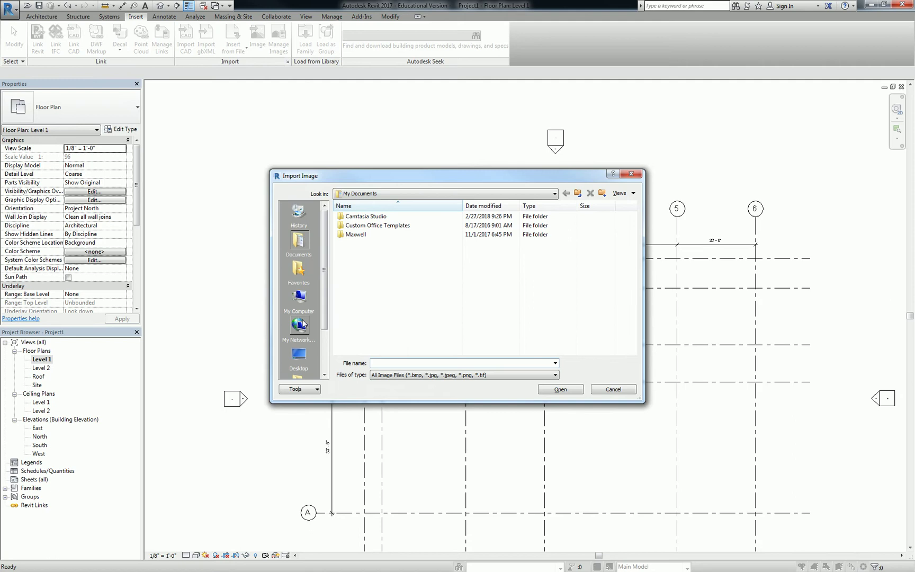
scroll(302, 323, "down", 2)
left_click(299, 240)
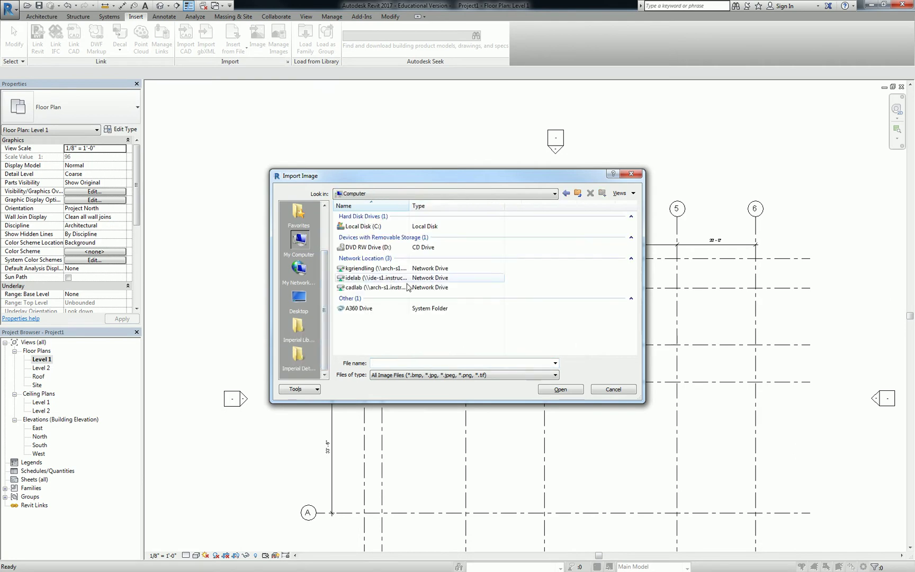
left_click(366, 288)
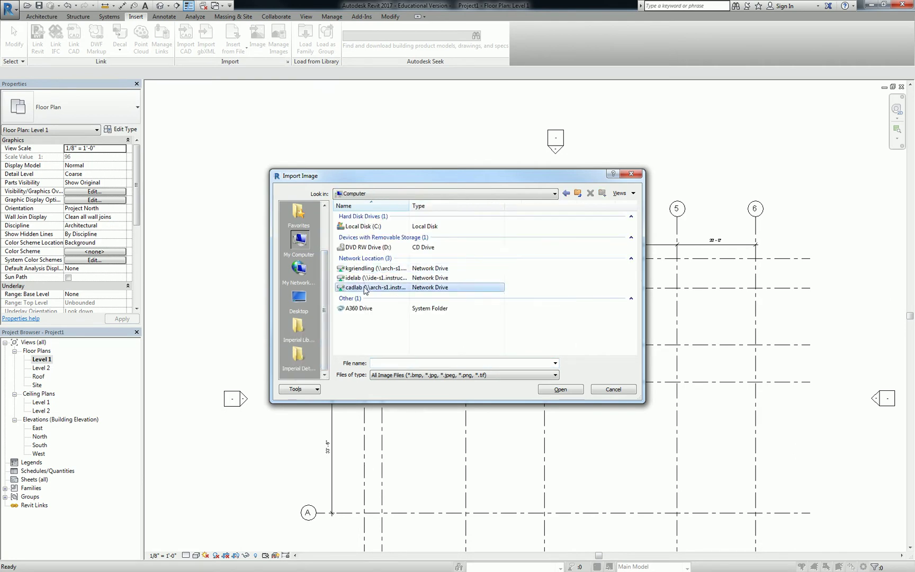
double_click(365, 287)
double_click(384, 288)
double_click(373, 235)
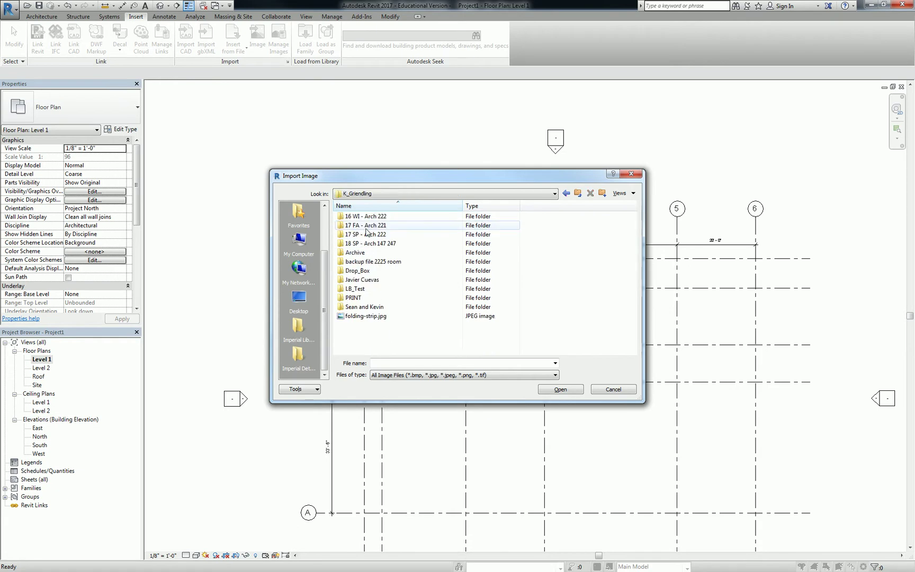
double_click(374, 246)
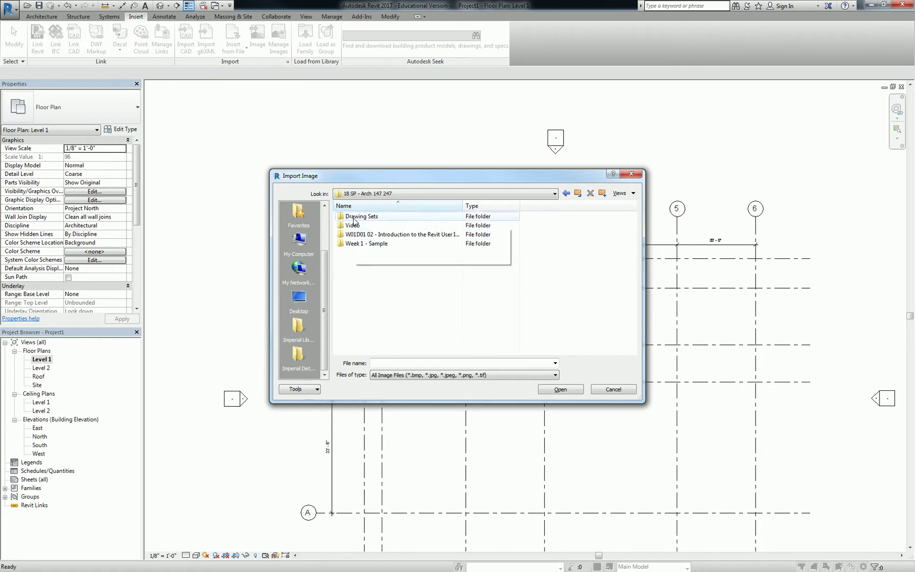
Open Drawing Sets > JPEG and import Copy Page 010.jpg.
double_click(361, 216)
double_click(354, 216)
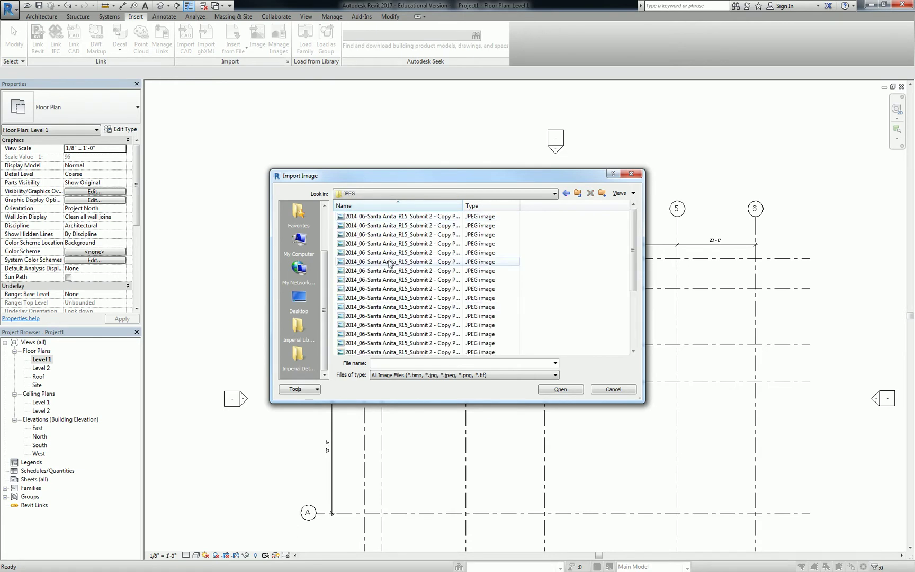
left_click_drag(463, 205, 549, 206)
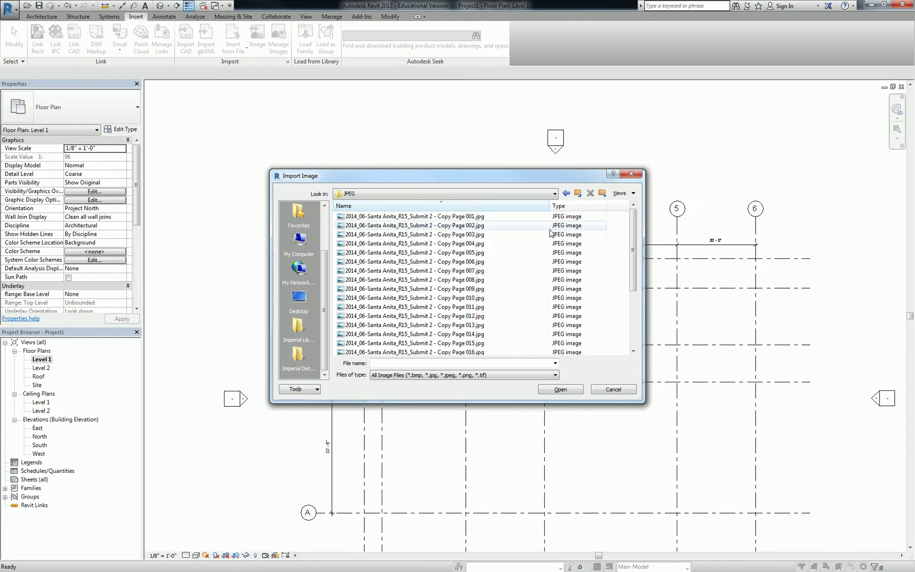
left_click(474, 298)
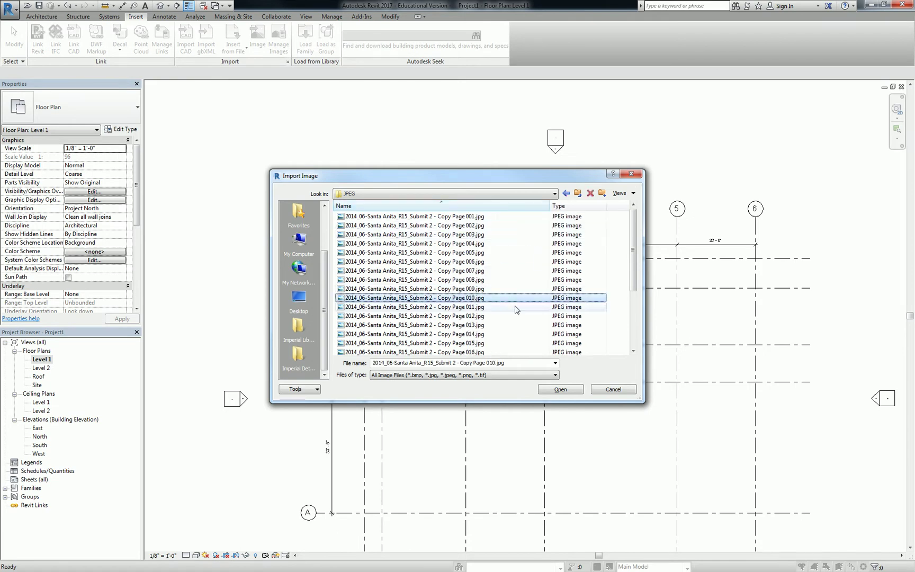
left_click(570, 390)
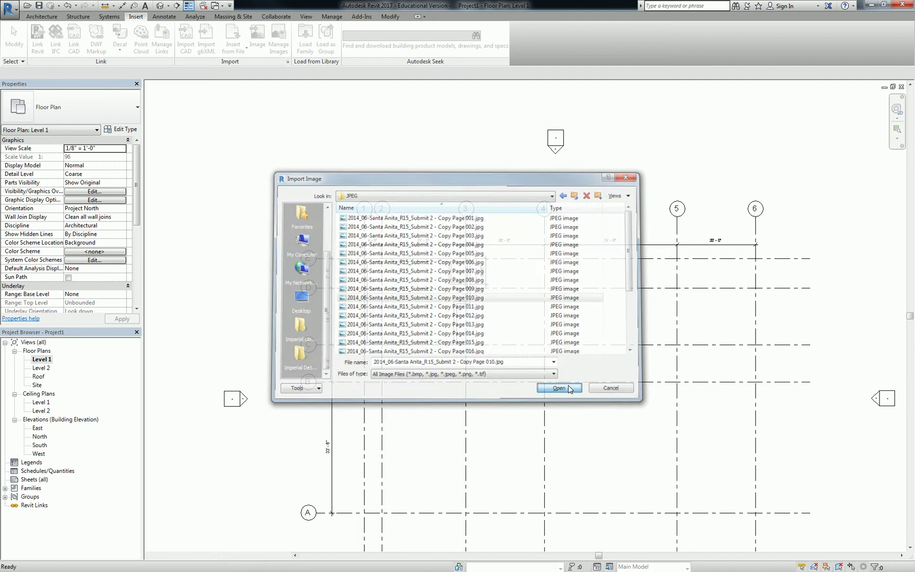
Place the Page 010 image in the Level 1 plan and zoom out to see all of it.
left_click(549, 332)
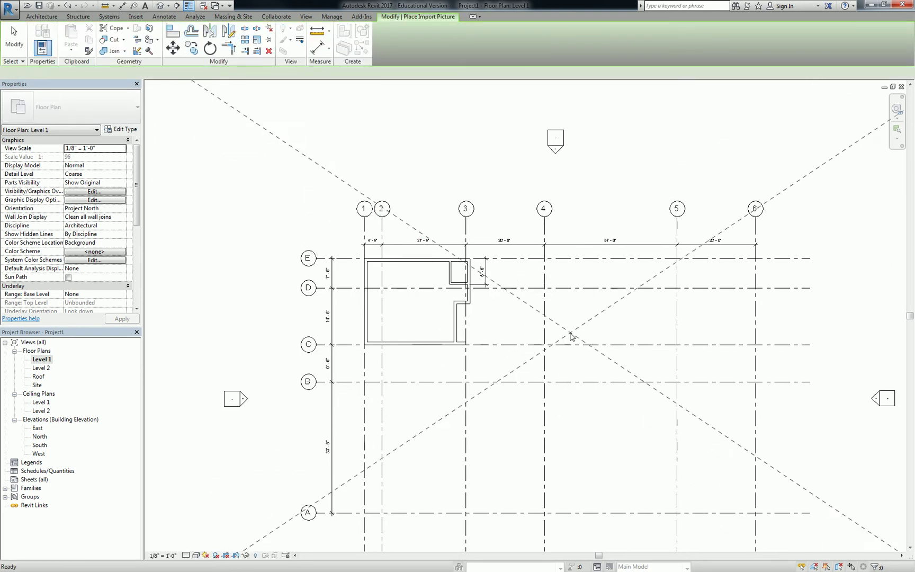
scroll(551, 329, "down", 6)
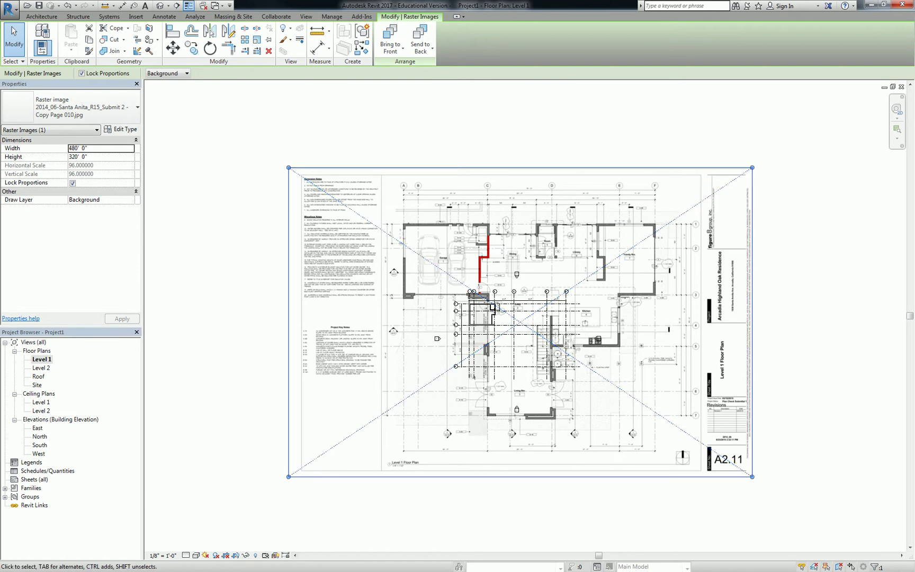
key("alt+Tab")
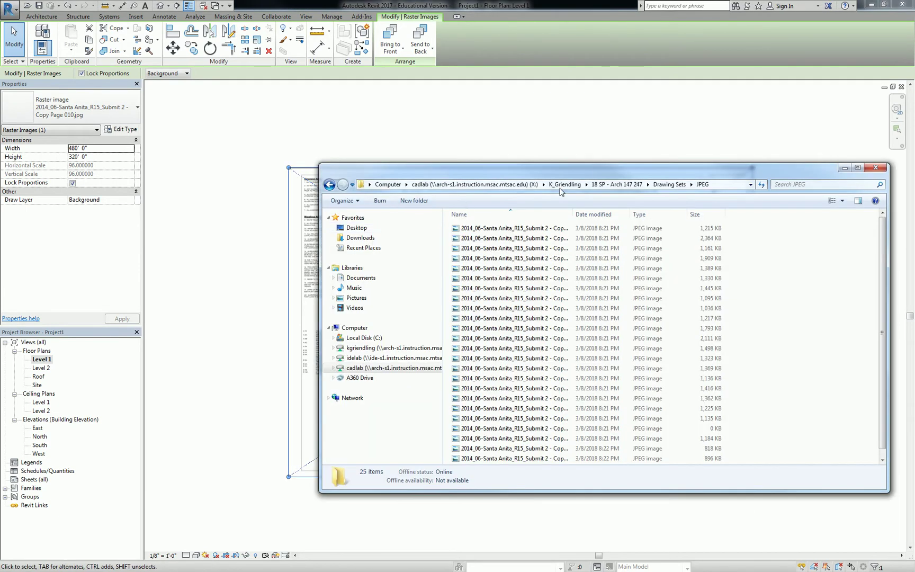
left_click(670, 184)
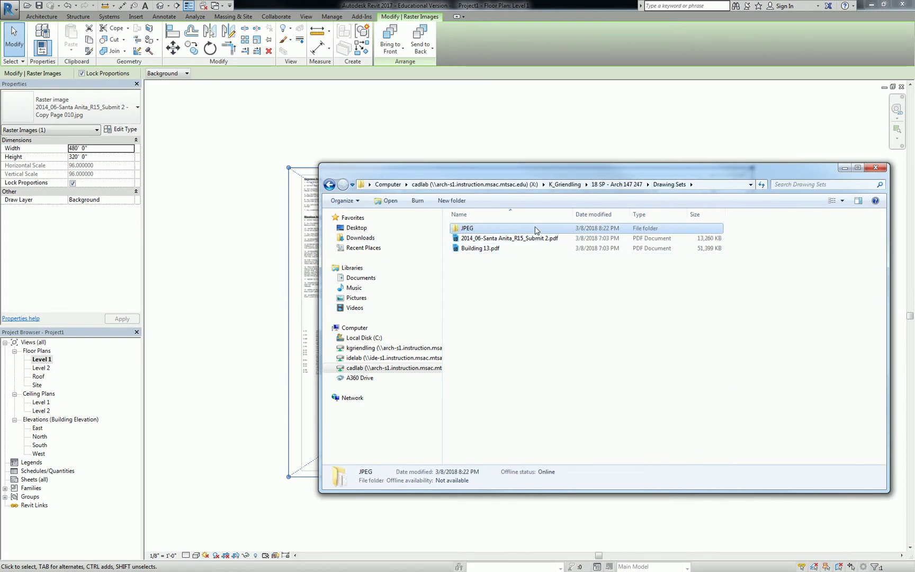
double_click(486, 227)
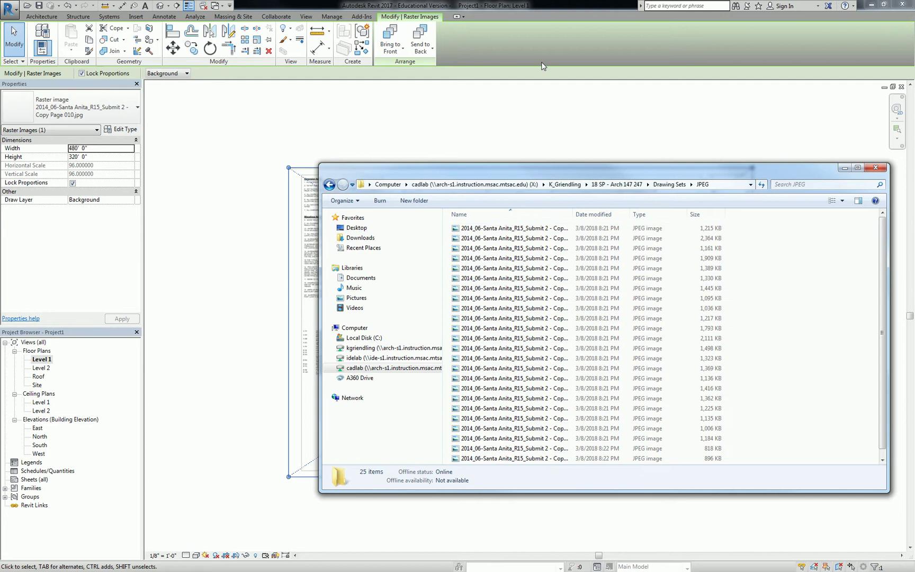
key("alt+Tab")
scroll(462, 231, "up", 1)
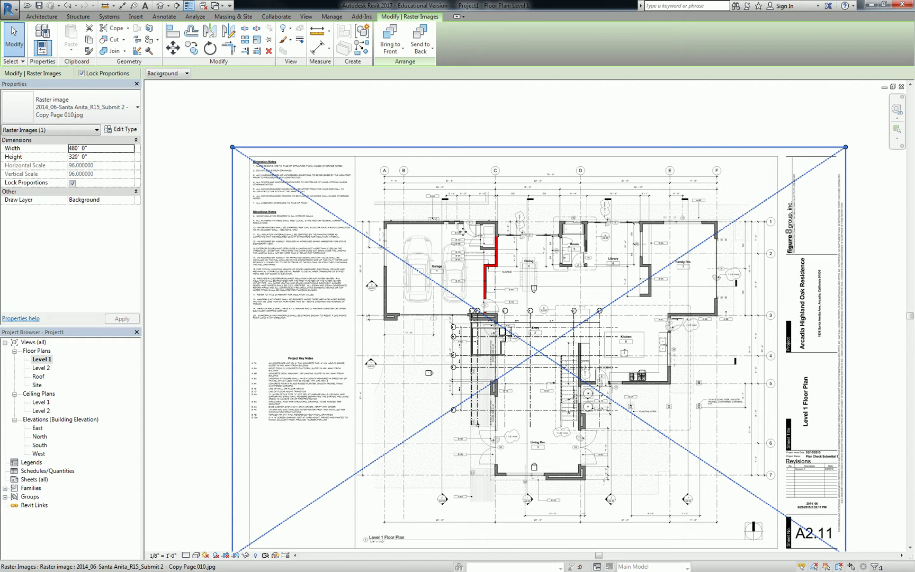
Zoom in on the image's top-left grid A to B 4'-6" dimension.
scroll(397, 179, "up", 5)
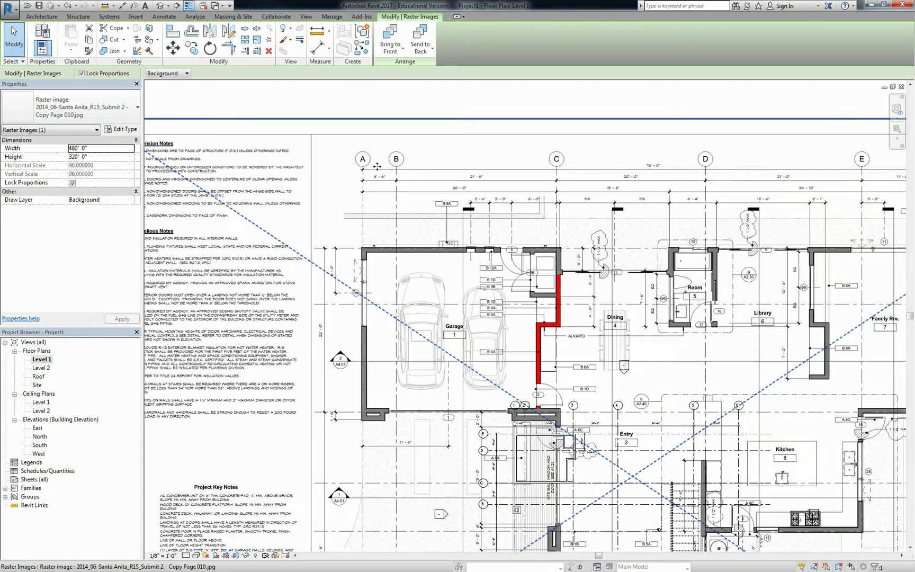
scroll(370, 179, "up", 1)
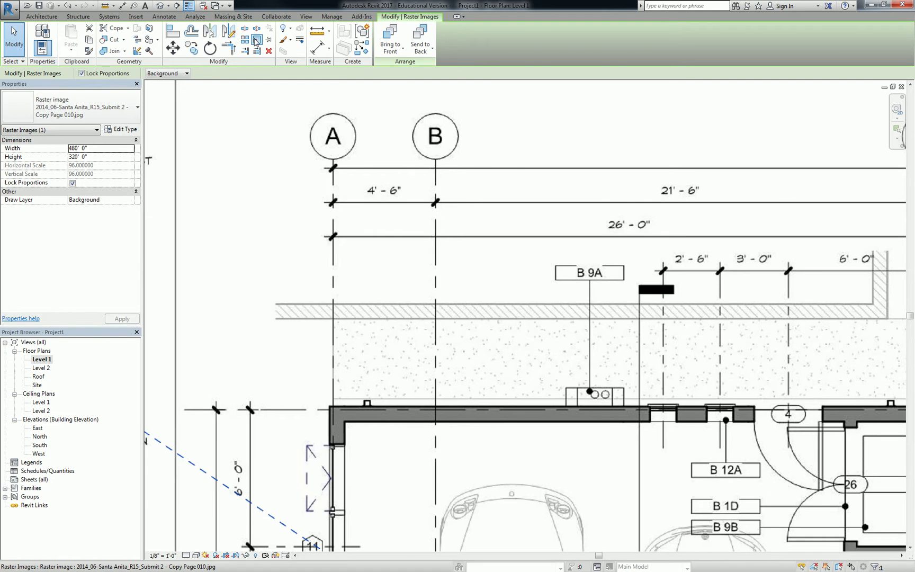
Scale the image from grid A to grid B with a 4'6 length, shrinking it to 144' × 96'.
left_click(257, 40)
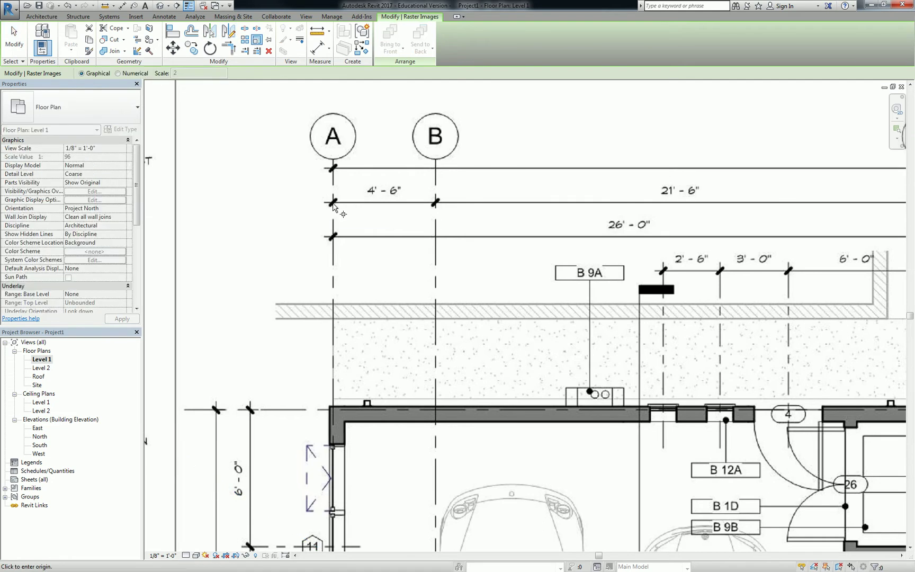
left_click(333, 204)
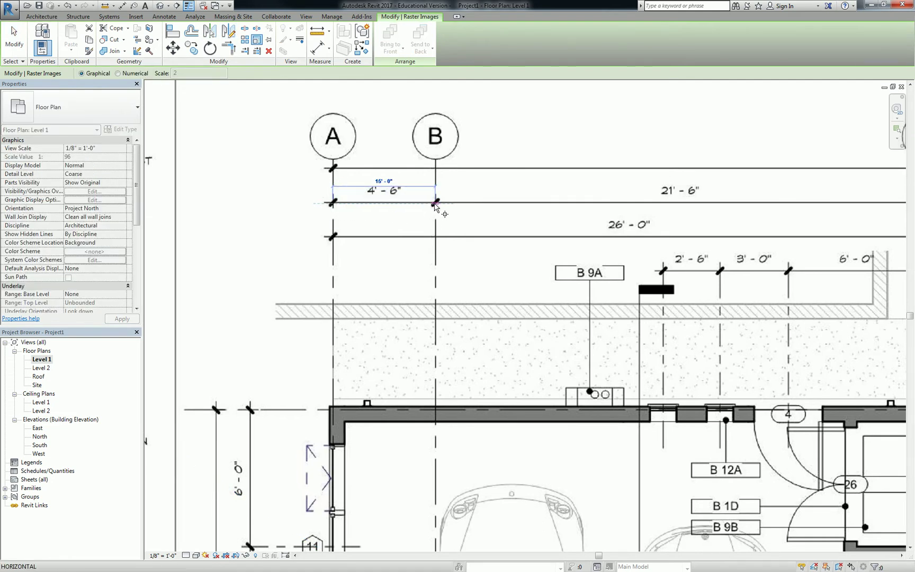
left_click(435, 204)
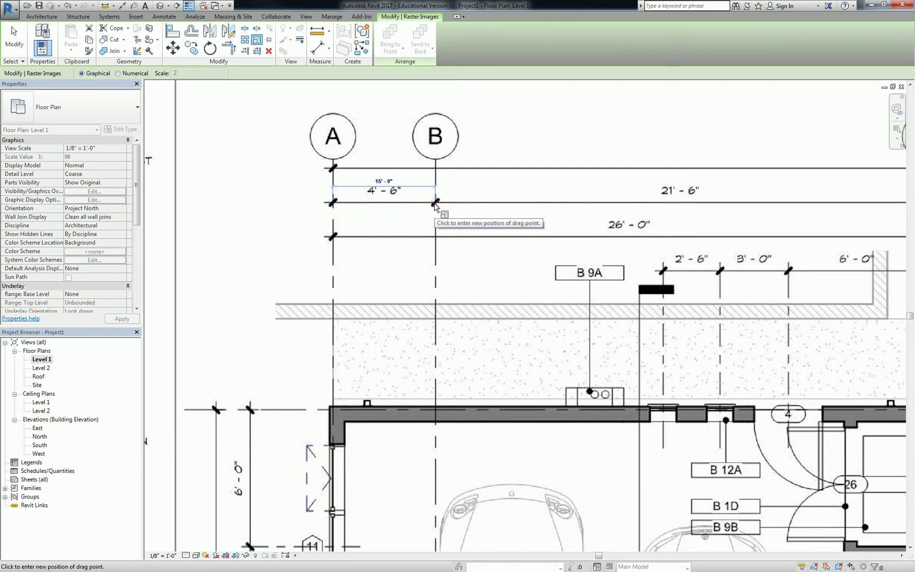
type("4'6")
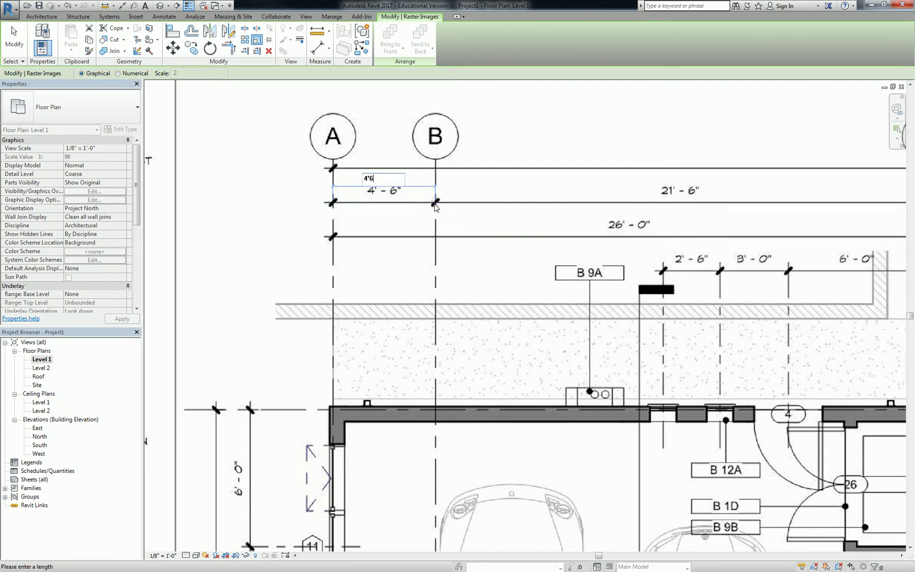
key("Return")
scroll(387, 201, "down", 4)
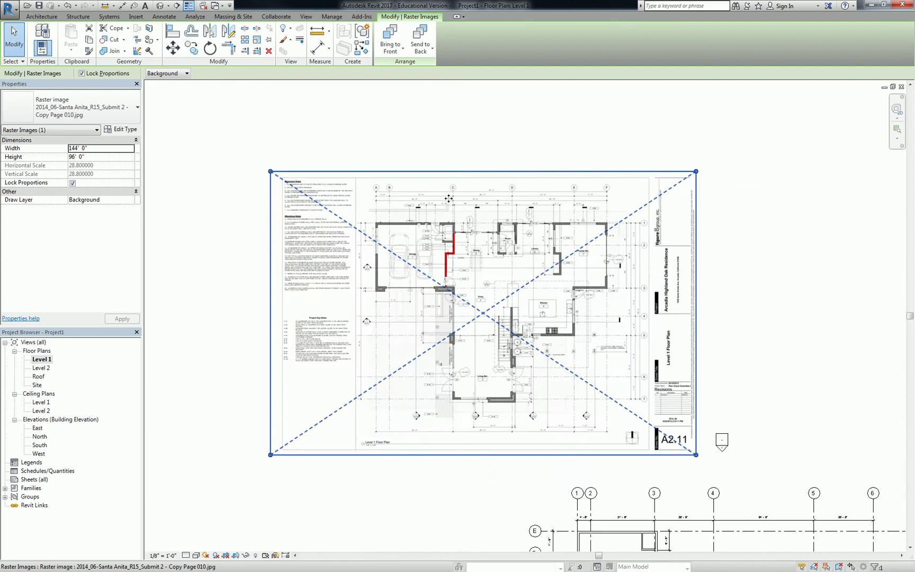
scroll(483, 173, "up", 4)
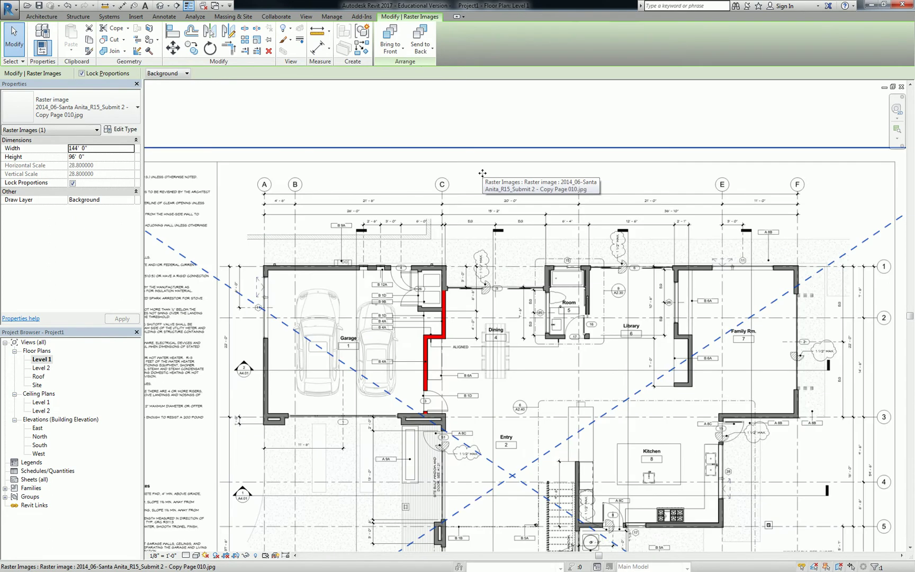
Measure from the image's grid A to grid F, reading about 78'-0".
left_click(292, 112)
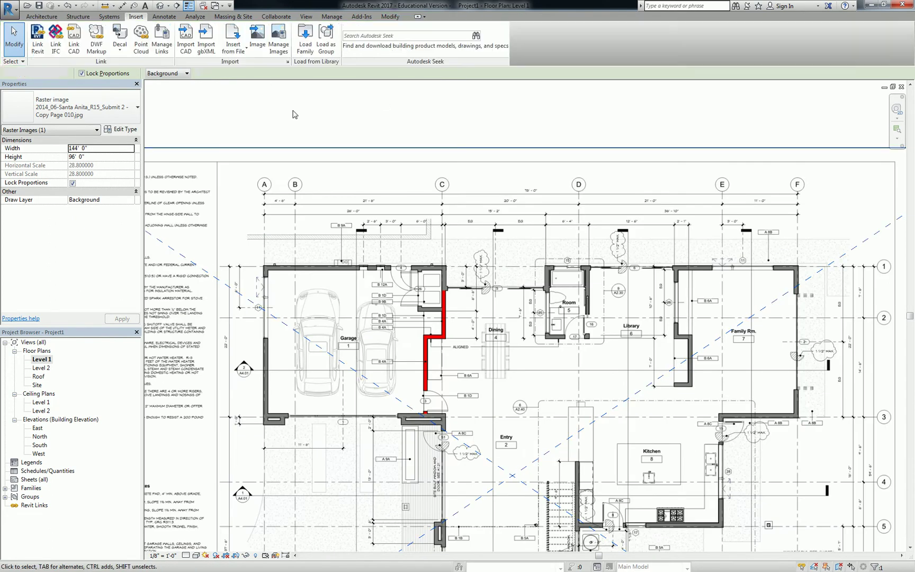
left_click(298, 178)
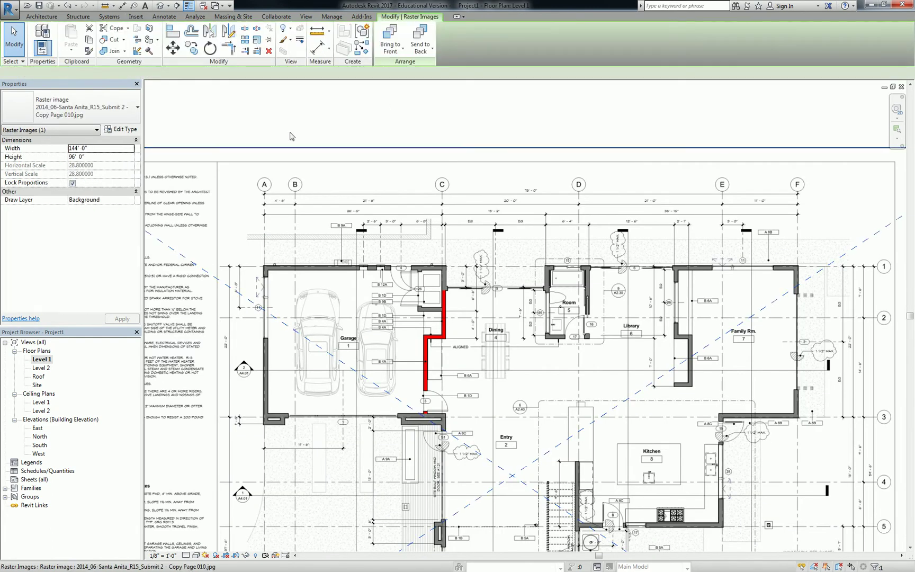
left_click(317, 32)
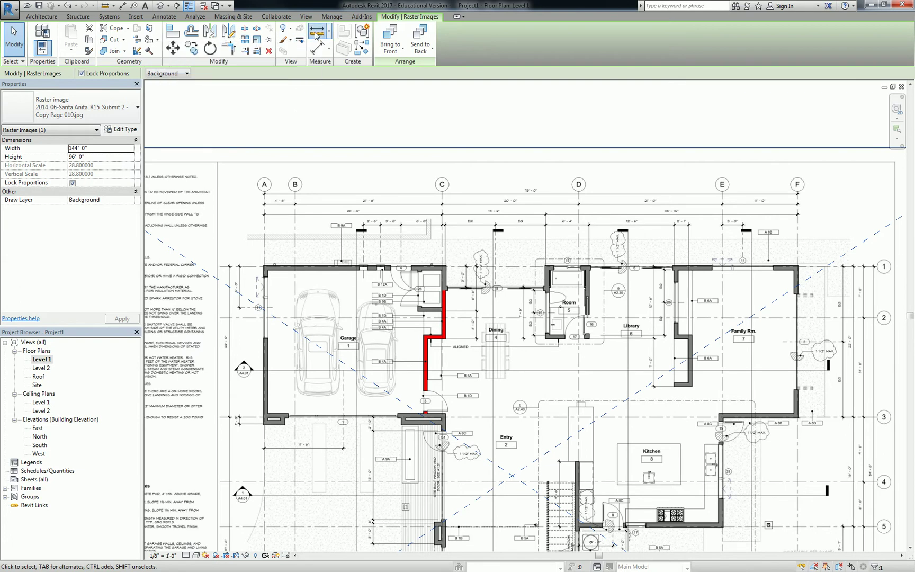
scroll(263, 185, "up", 5)
left_click(263, 190)
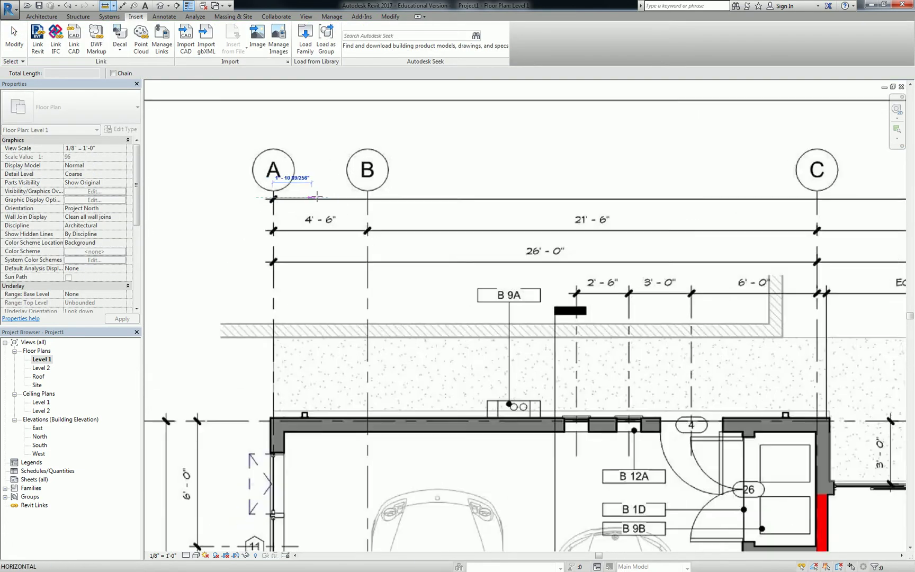
scroll(317, 198, "down", 5)
scroll(774, 202, "up", 5)
left_click(775, 204)
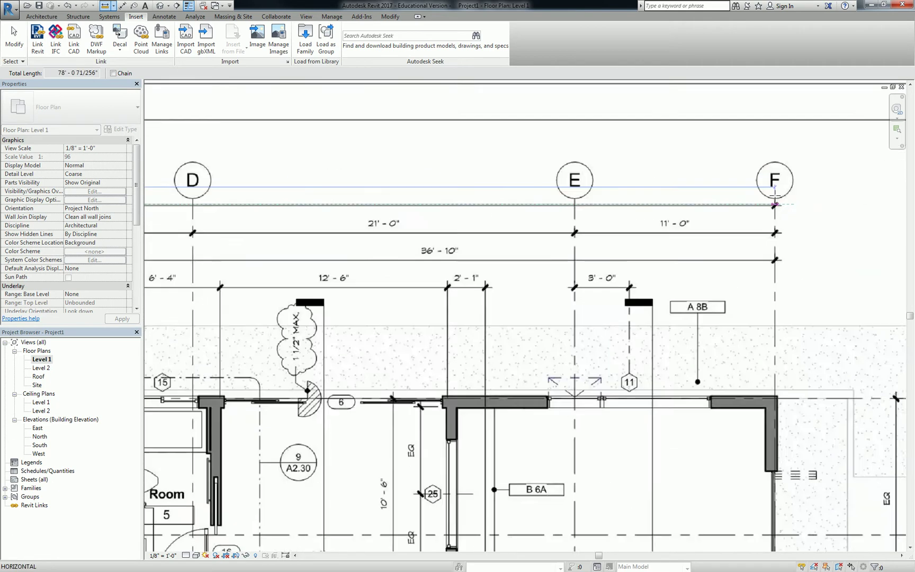
scroll(774, 201, "up", 2)
left_click(772, 210)
Zoom out, pan across the sheet and select the floor plan image.
scroll(772, 210, "down", 4)
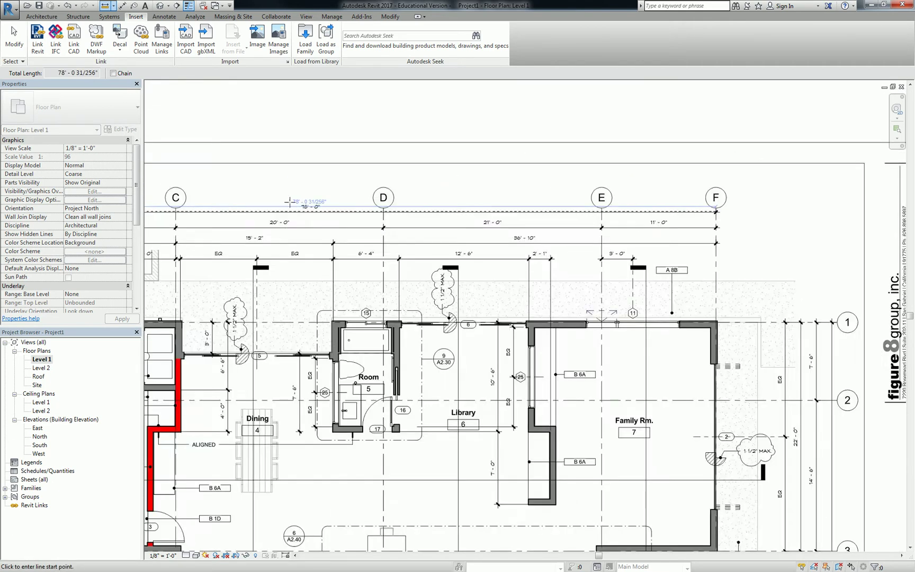
scroll(290, 202, "up", 4)
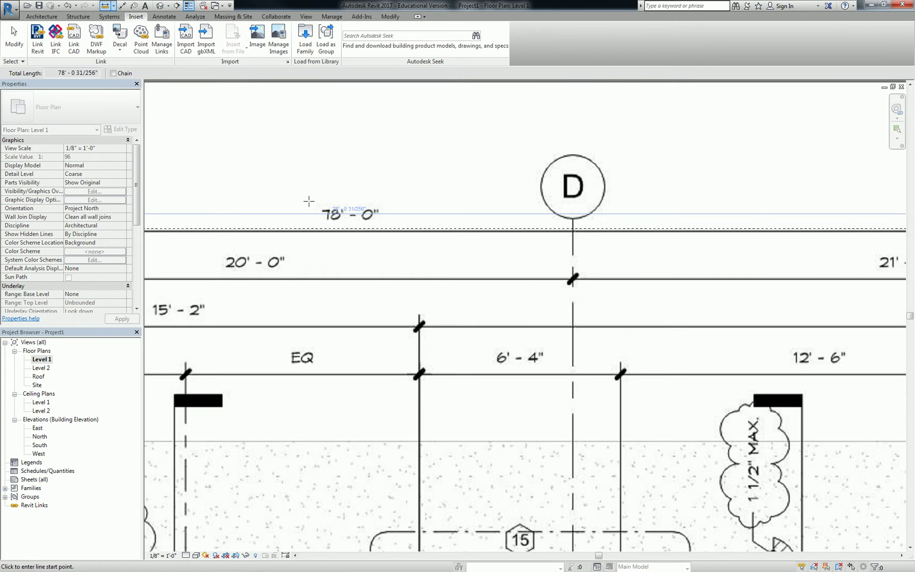
scroll(309, 201, "down", 2)
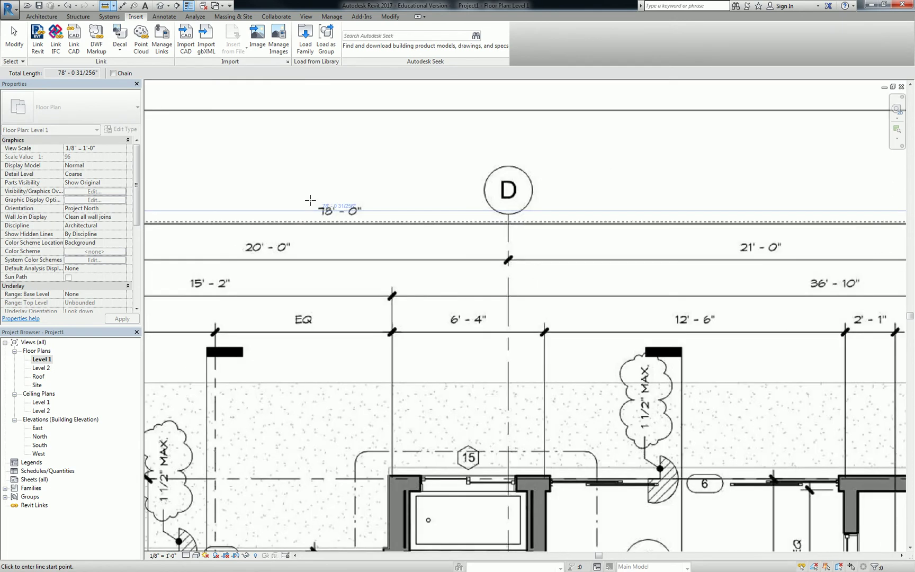
scroll(311, 200, "down", 4)
scroll(310, 200, "down", 2)
middle_click_drag(305, 203, 548, 193)
left_click(492, 175)
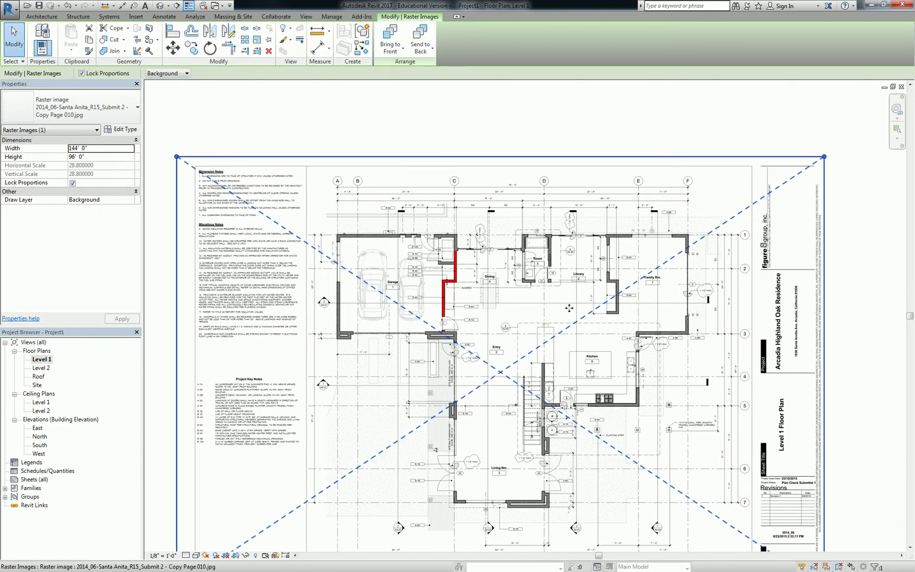
Drag the image over the grids and move it (MV) so its grid A lands on Revit grid 1.
scroll(569, 308, "down", 4)
left_click_drag(448, 211, 579, 407)
scroll(549, 402, "up", 6)
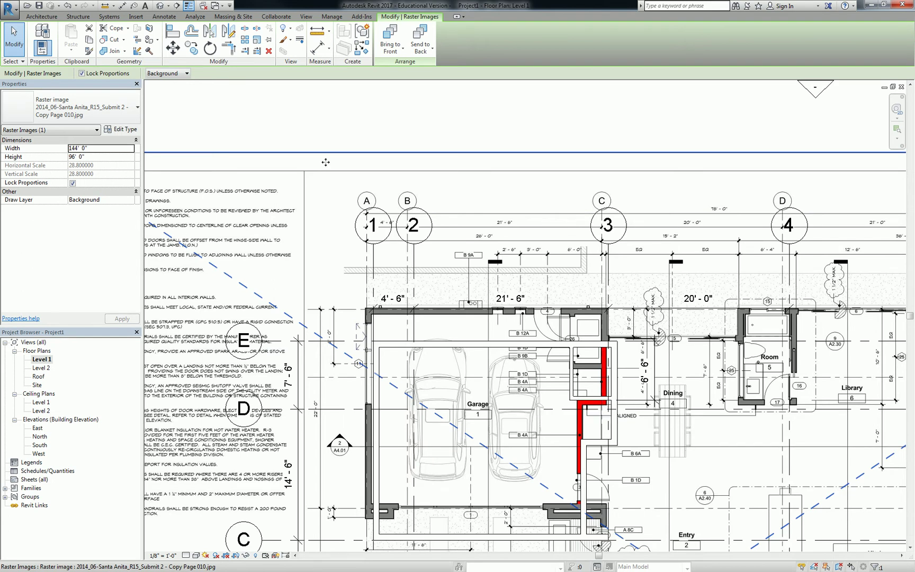
key("m")
key("v")
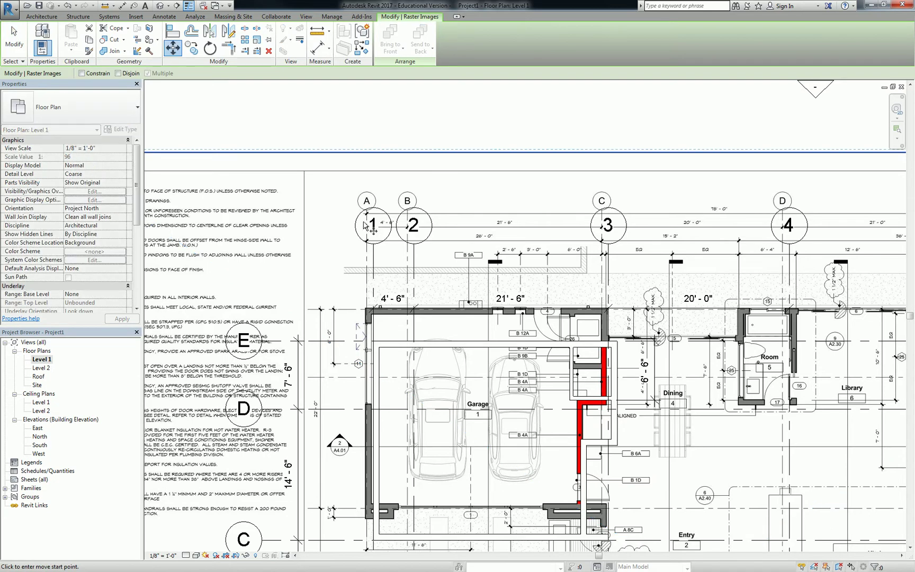
scroll(366, 218, "up", 4)
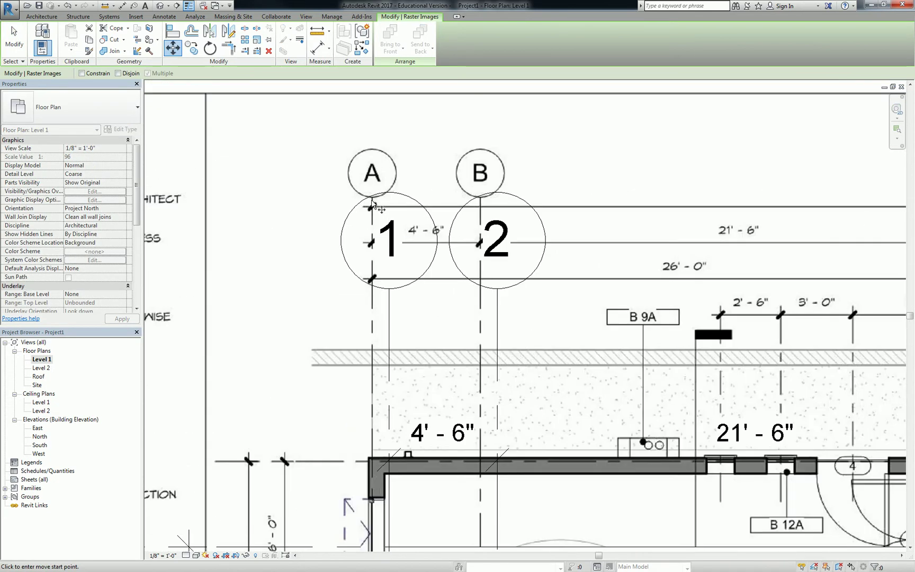
left_click(372, 206)
left_click(390, 305)
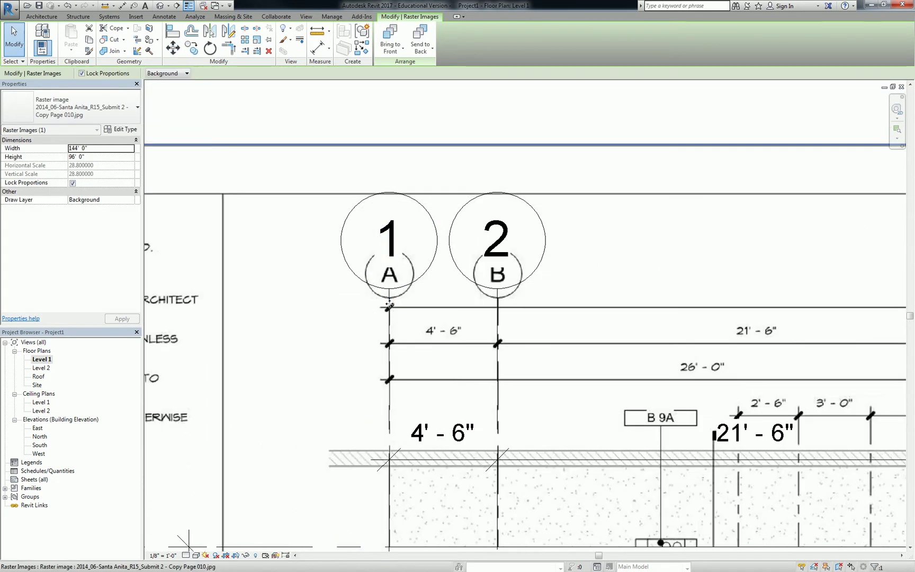
scroll(389, 305, "down", 4)
scroll(419, 333, "up", 4)
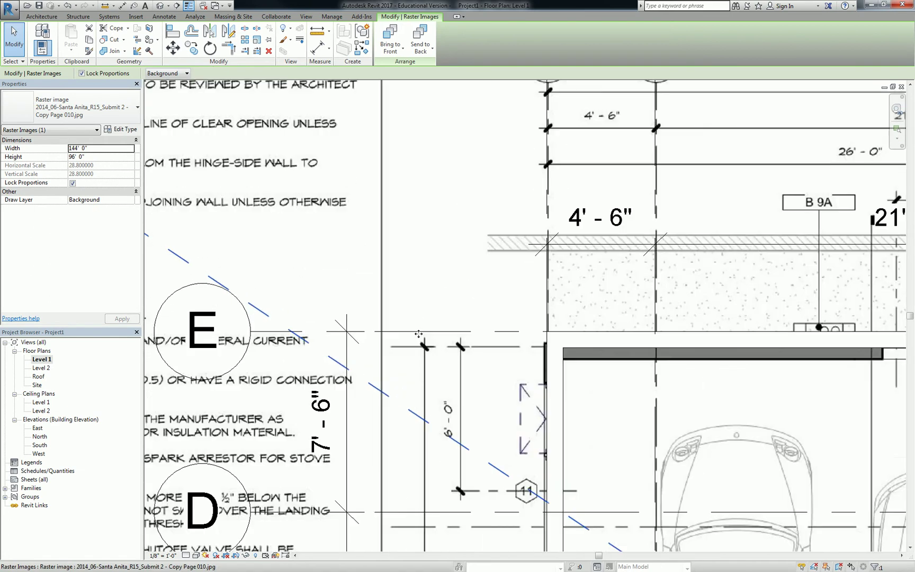
Move the image again so its garage wall line meets the modelled wall.
key("m")
key("v")
scroll(462, 347, "up", 2)
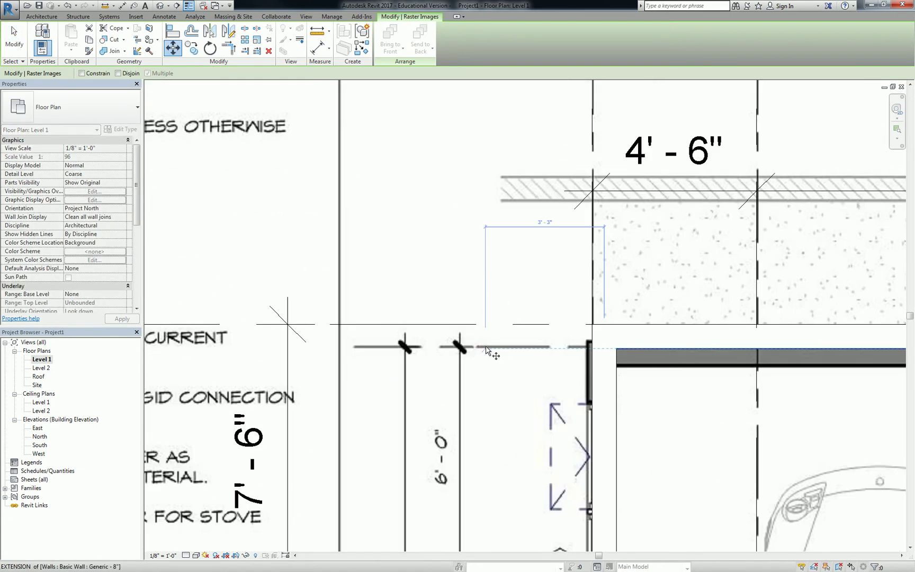
left_click(487, 349)
left_click(488, 324)
scroll(488, 324, "down", 2)
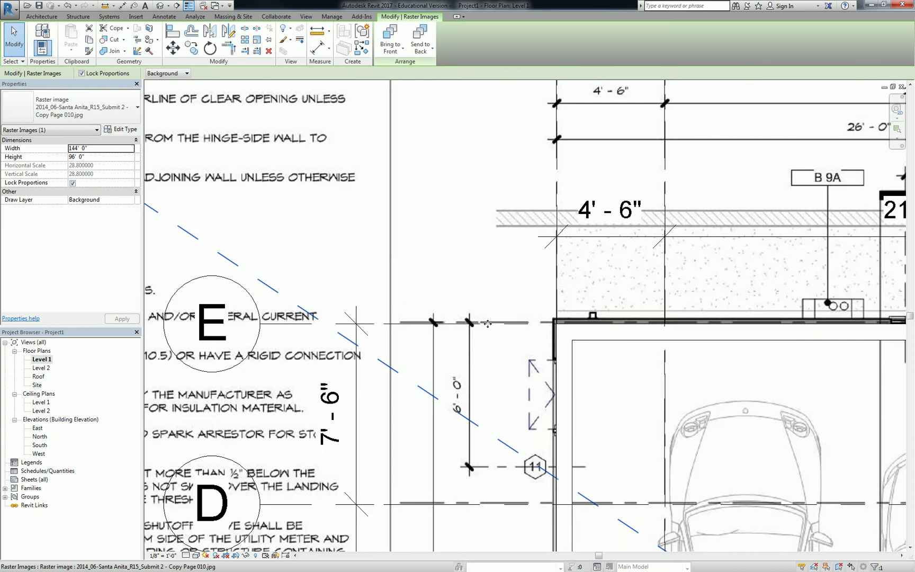
scroll(487, 324, "down", 2)
scroll(565, 326, "up", 2)
scroll(565, 328, "down", 1)
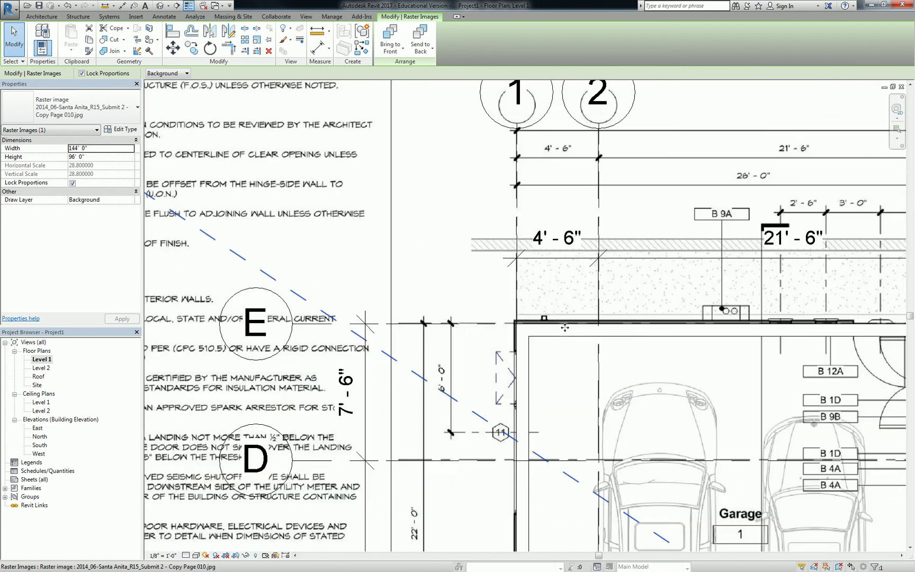
scroll(557, 327, "up", 3)
Nudge the image down slightly and deselect it.
key("Down")
key("Down")
key("Down")
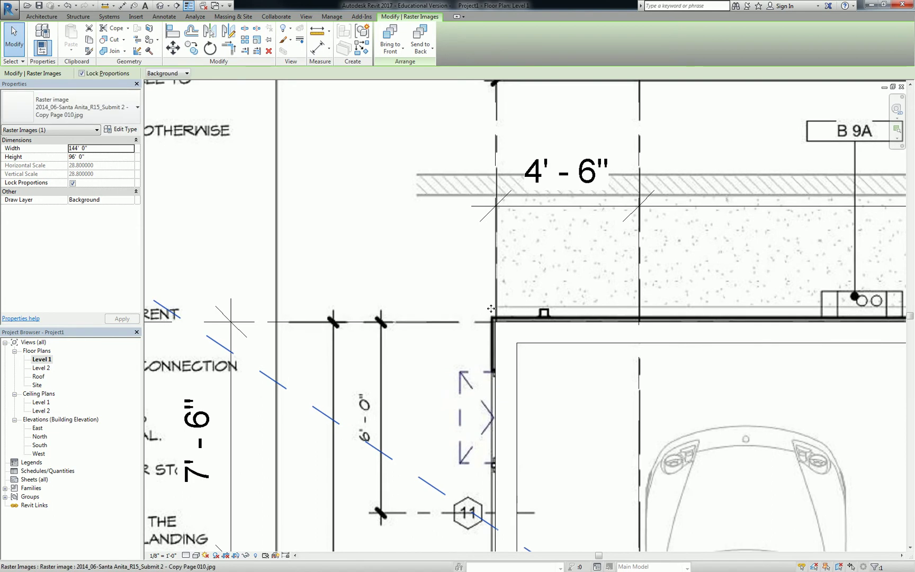
scroll(482, 315, "down", 6)
left_click(540, 167)
scroll(539, 166, "down", 2)
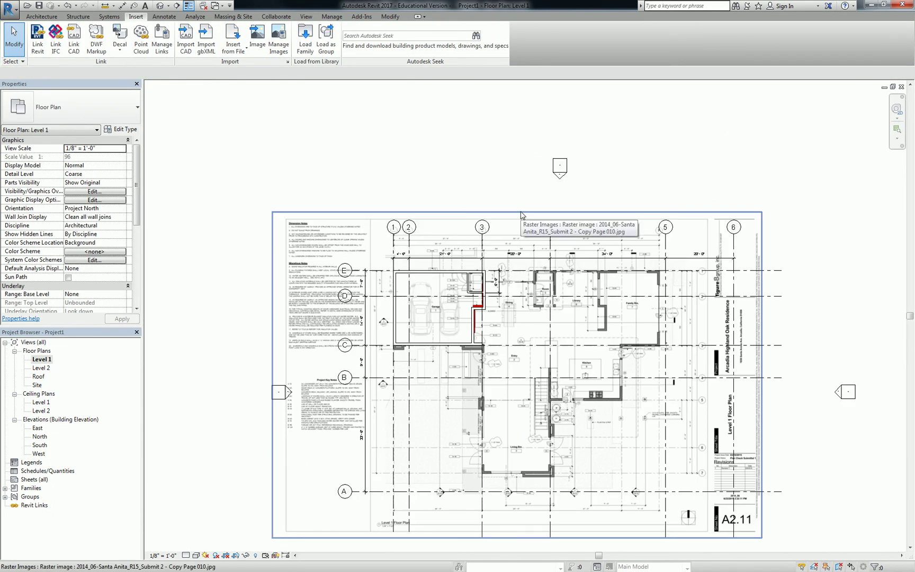
Import and place a second copy of Copy Page 010.jpg, then select the new 480' × 320' image.
scroll(522, 216, "down", 2)
middle_click_drag(522, 216, 284, 242)
left_click(257, 37)
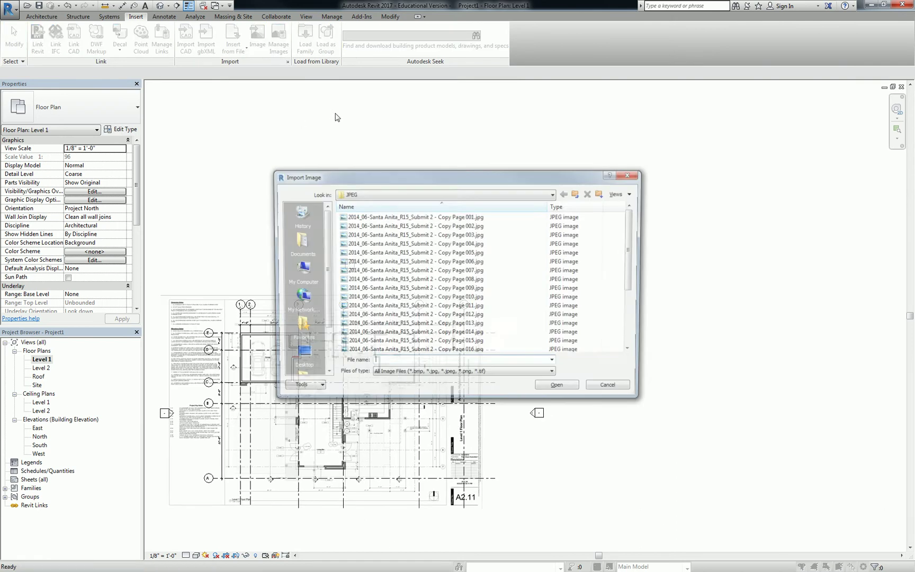
left_click(459, 298)
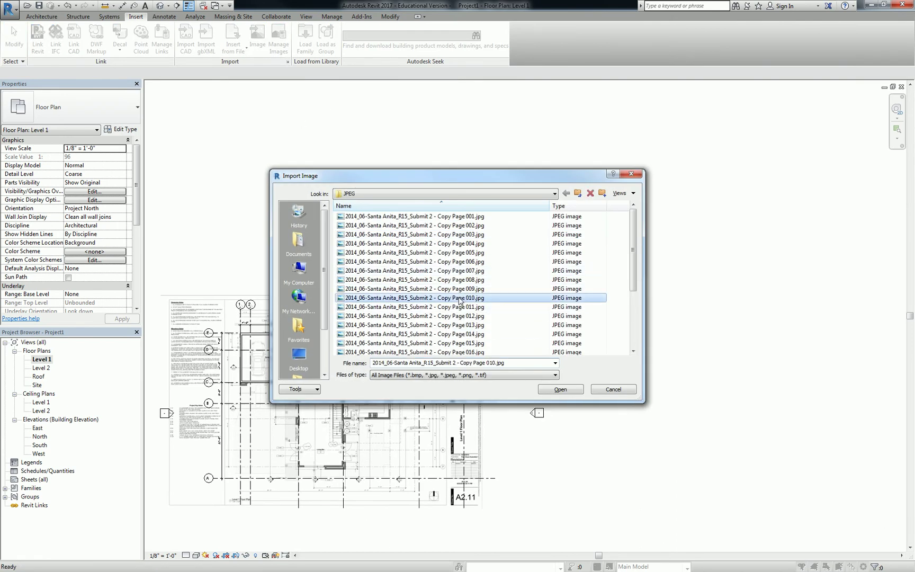
left_click(560, 389)
left_click(555, 258)
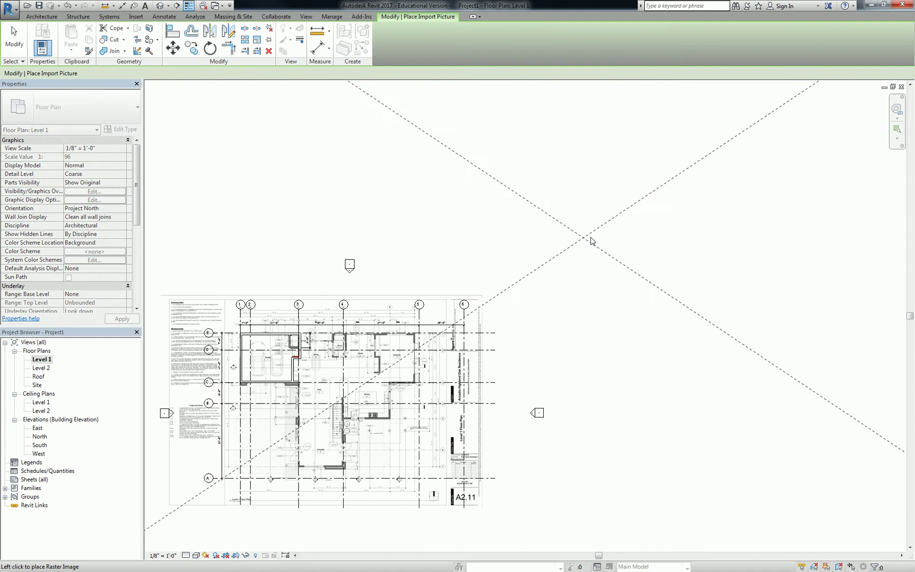
scroll(630, 185, "down", 3)
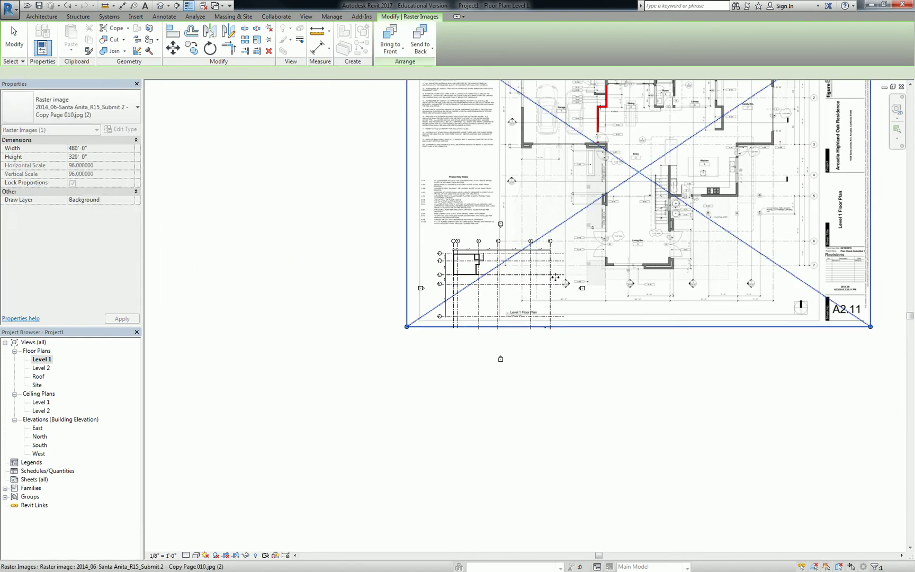
middle_click_drag(672, 333, 504, 486)
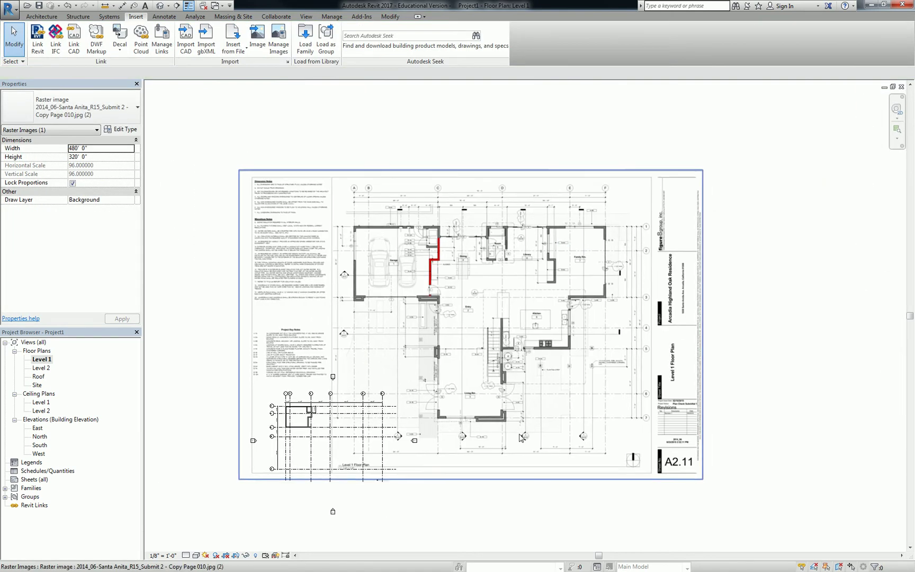
left_click(450, 216)
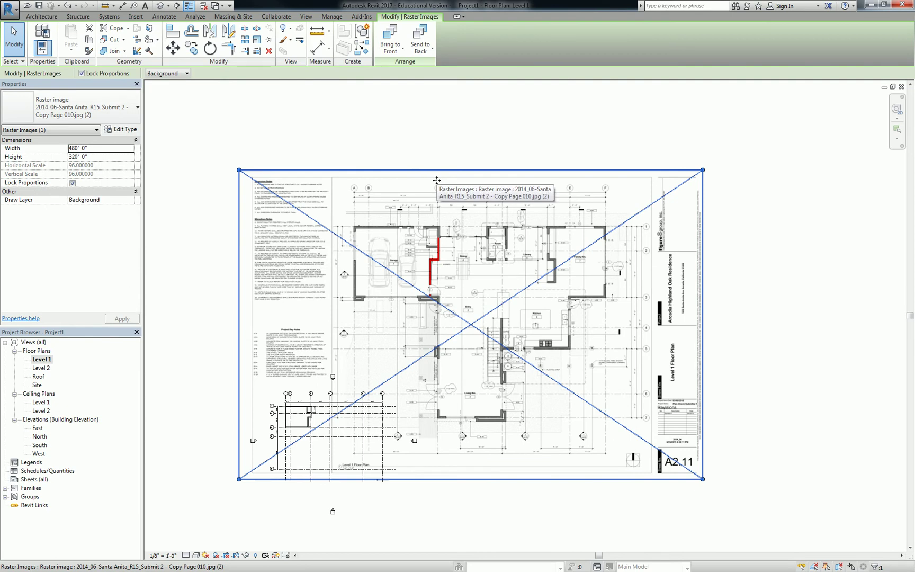
Start scaling the second image with the scale origin at grid A.
scroll(419, 179, "up", 2)
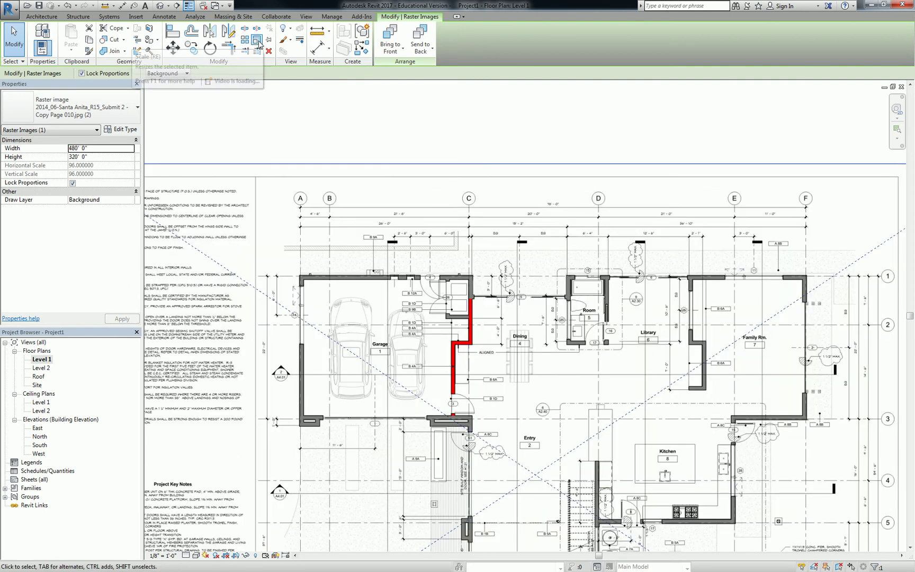
left_click(258, 41)
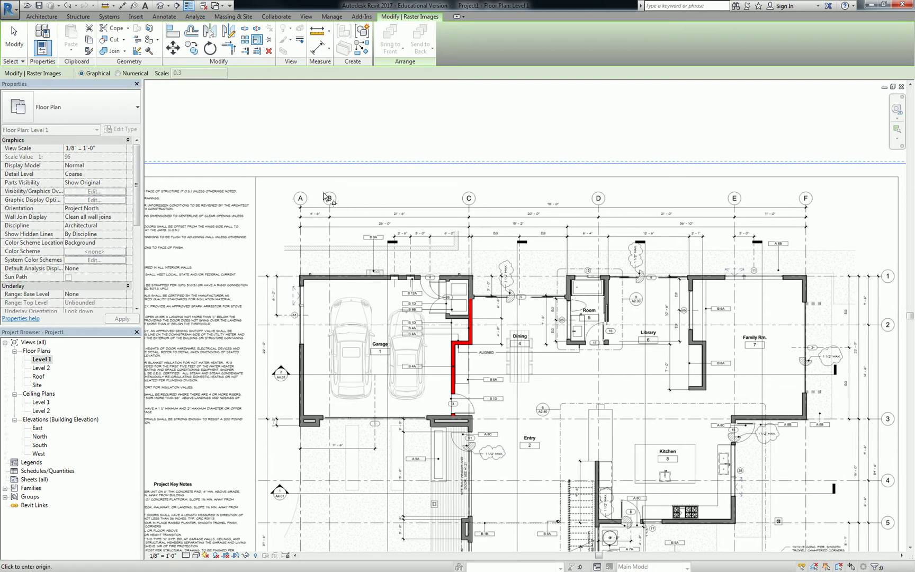
scroll(327, 197, "up", 6)
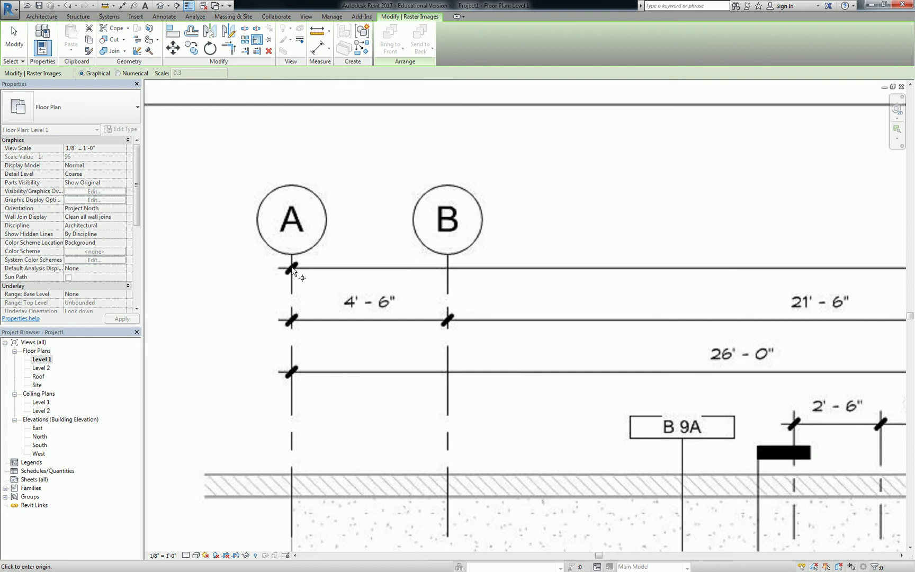
left_click(293, 269)
scroll(478, 263, "down", 6)
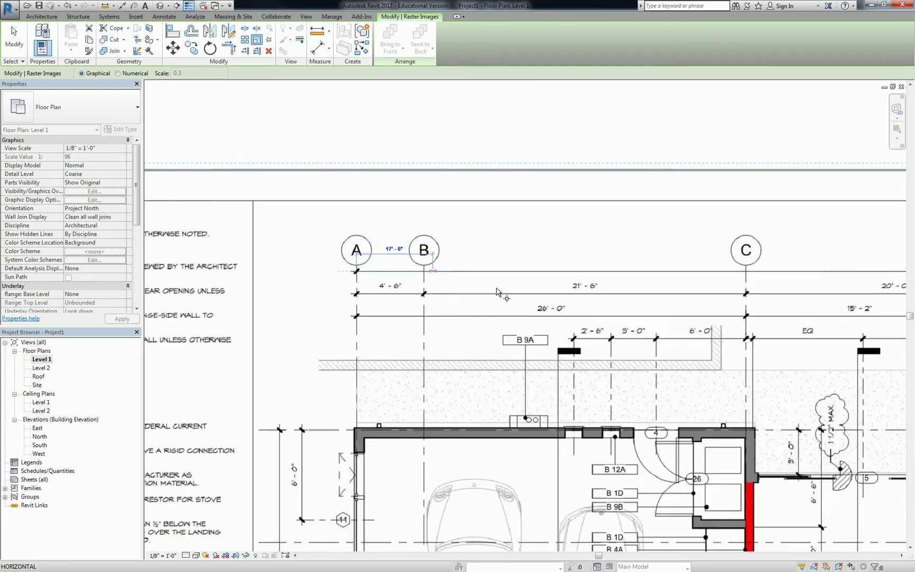
scroll(803, 300, "down", 2)
scroll(694, 294, "up", 8)
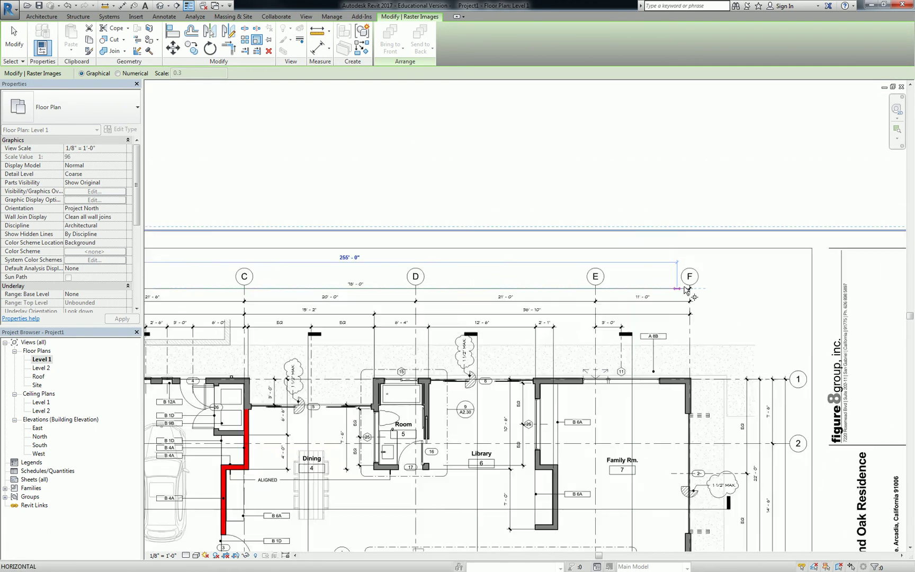
Pick the grid F reference, enter 71/128 to resize the image to about 144' × 96', then deselect.
left_click(694, 288)
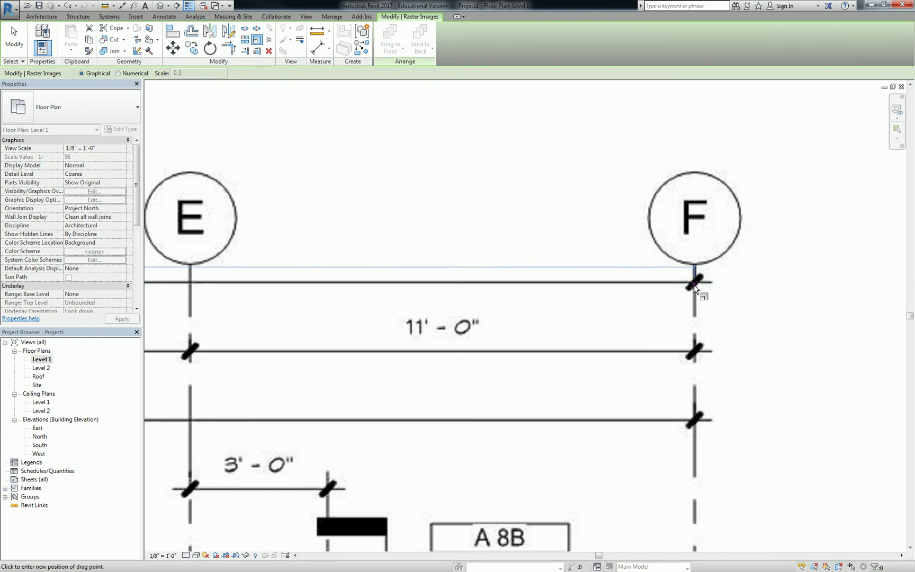
scroll(694, 289, "down", 6)
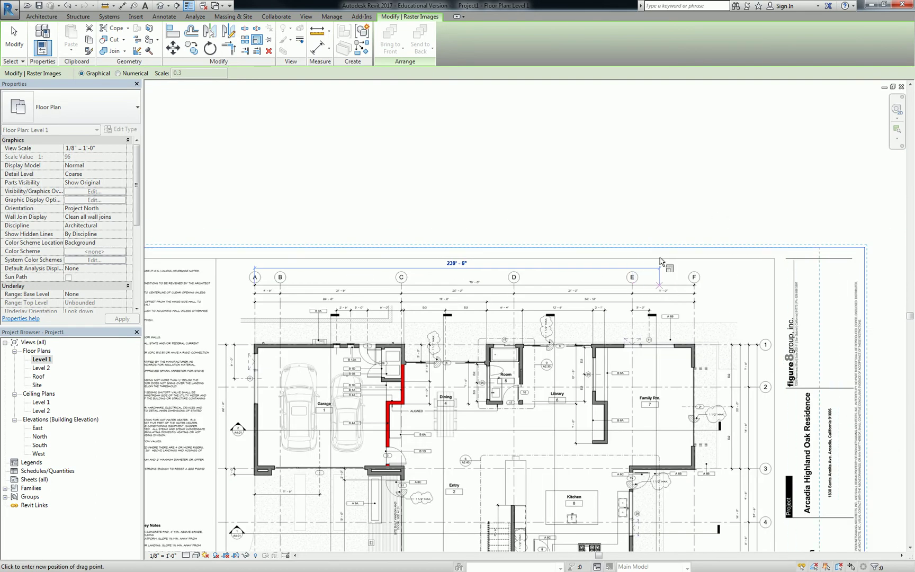
scroll(660, 261, "down", 3)
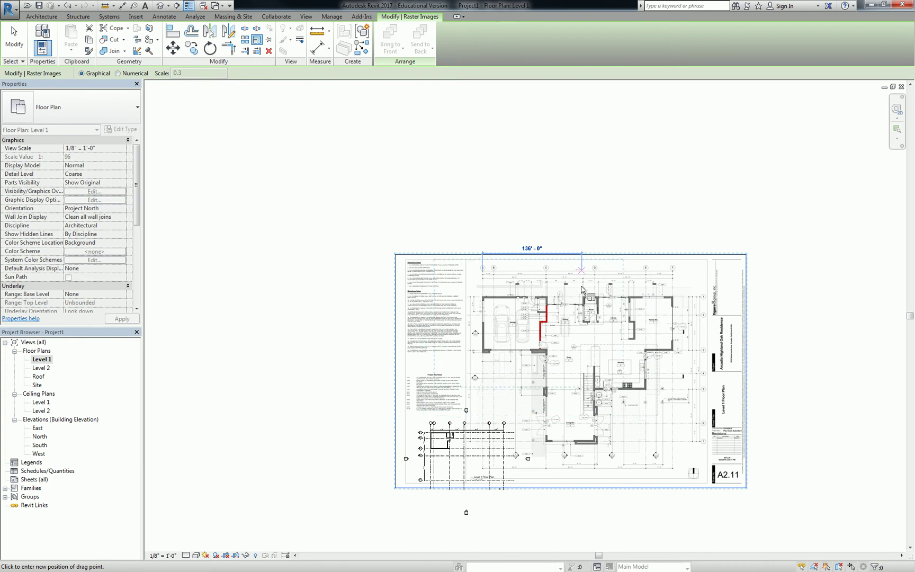
scroll(583, 289, "up", 6)
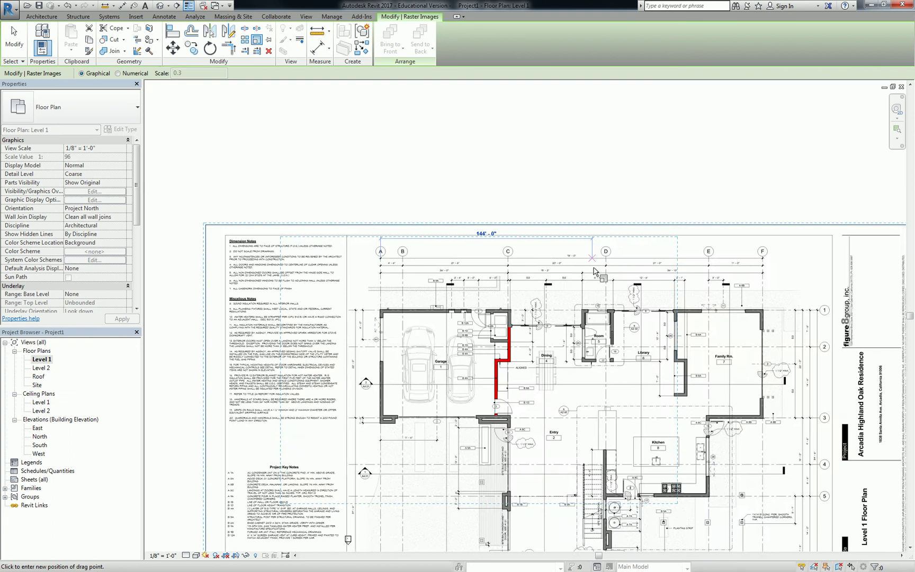
left_click(595, 271)
type("71/12")
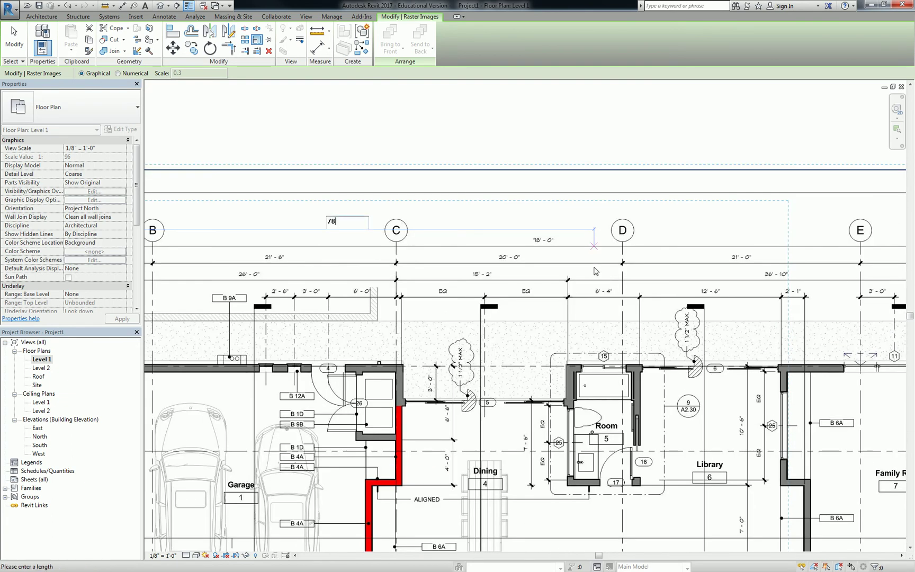
type("8")
key("Return")
scroll(543, 258, "down", 2)
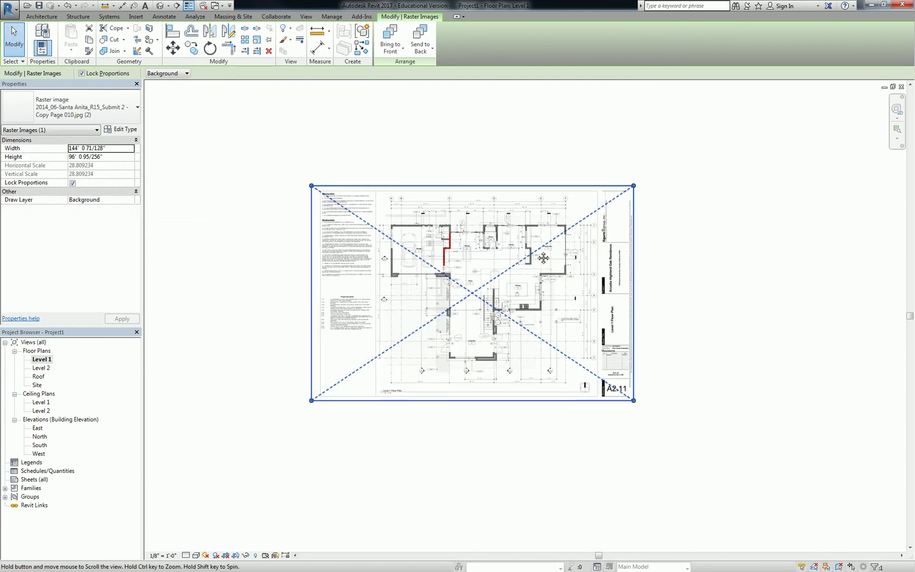
scroll(544, 258, "down", 4)
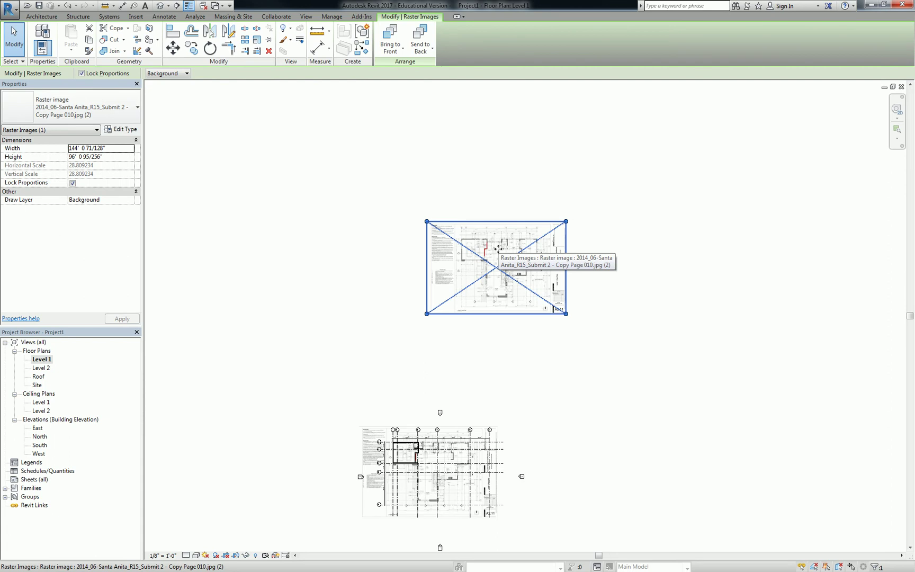
left_click(504, 204)
left_click(507, 253)
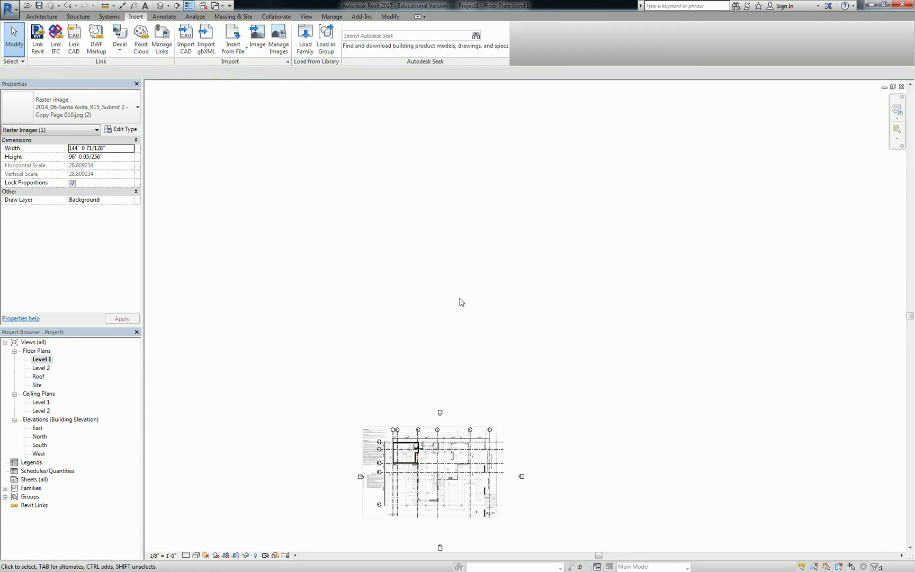
Deselect the image, zoom toward the garage corner, and bring up the Modify tools.
left_click(464, 274)
scroll(424, 297, "up", 6)
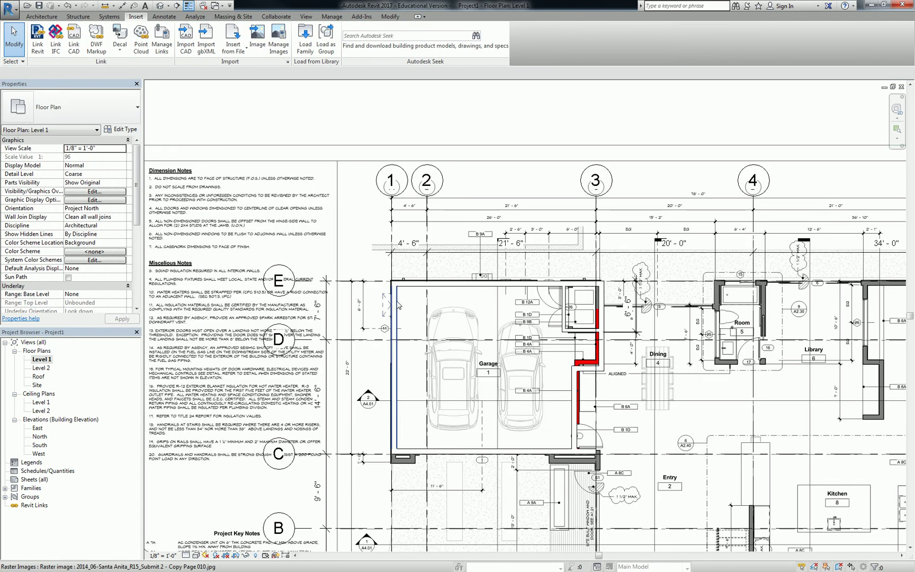
left_click(390, 17)
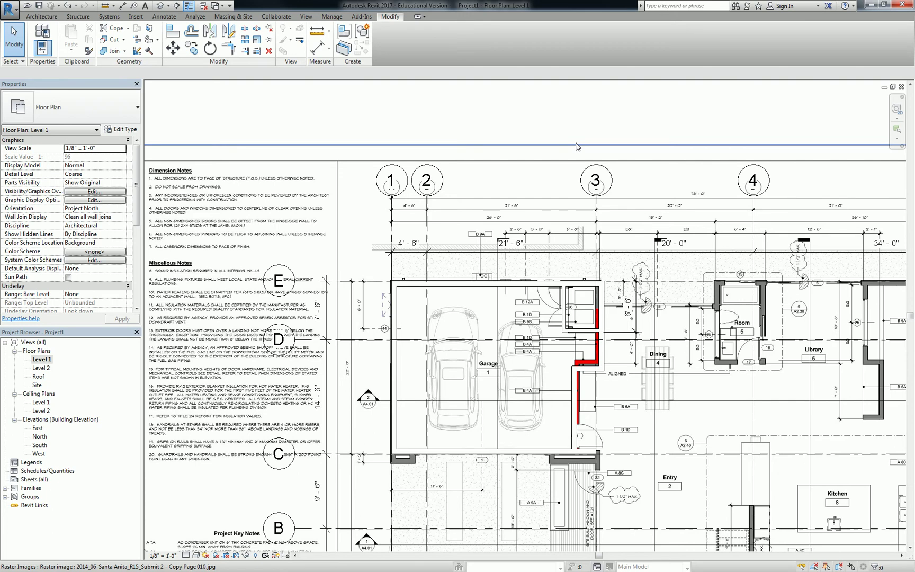
Drag the image up-left, then nudge it down and right onto the modelled garage wall corner.
scroll(387, 269, "up", 5)
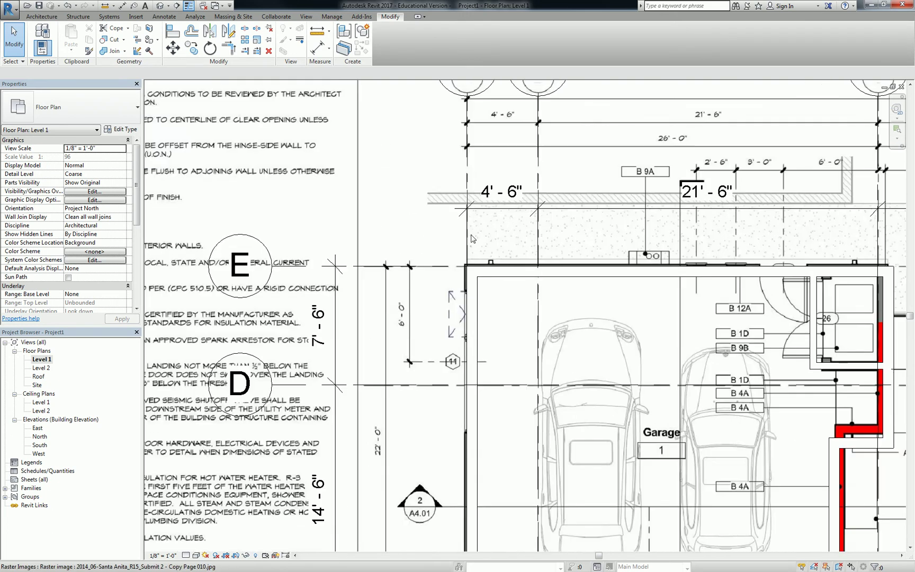
left_click(380, 278)
left_click_drag(379, 278, 350, 267)
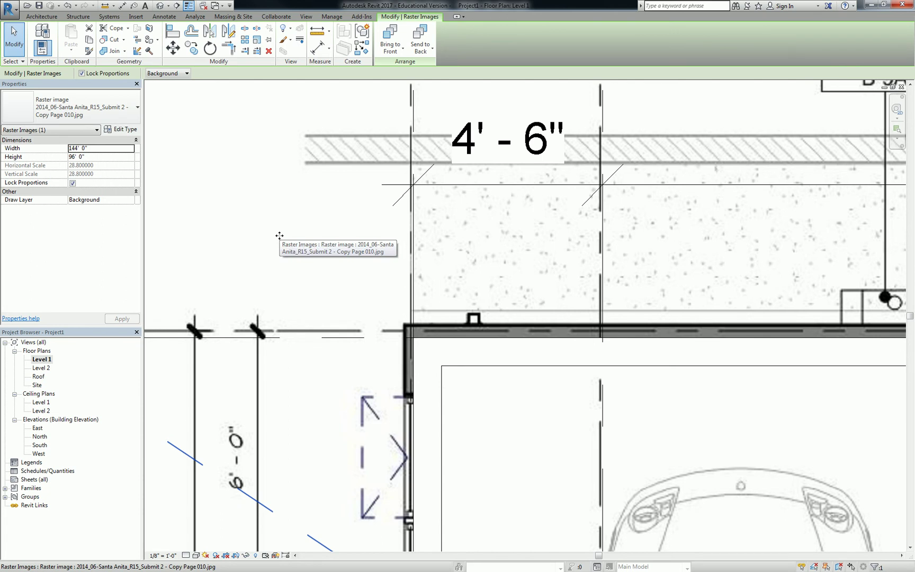
key("Down")
key("Down")
key("Down")
key("Down")
key("Right")
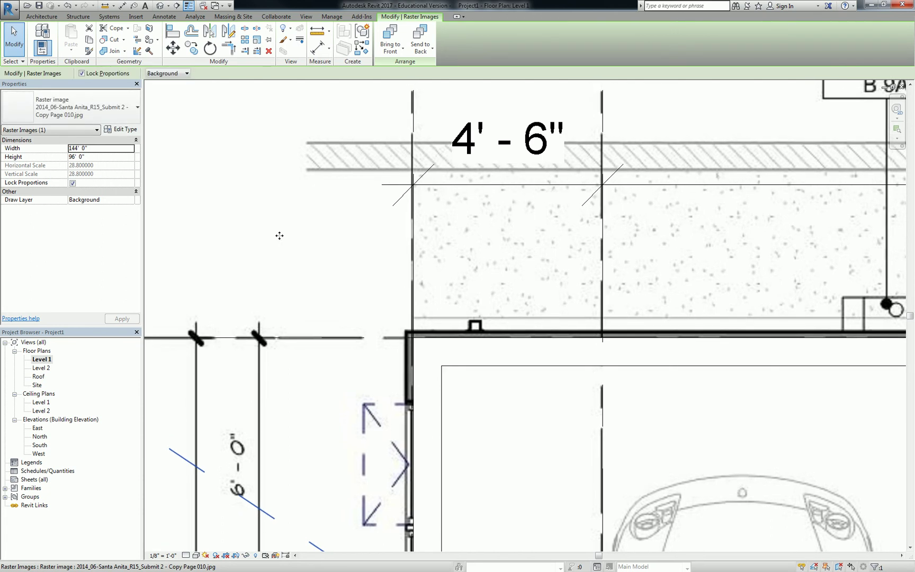
key("Right")
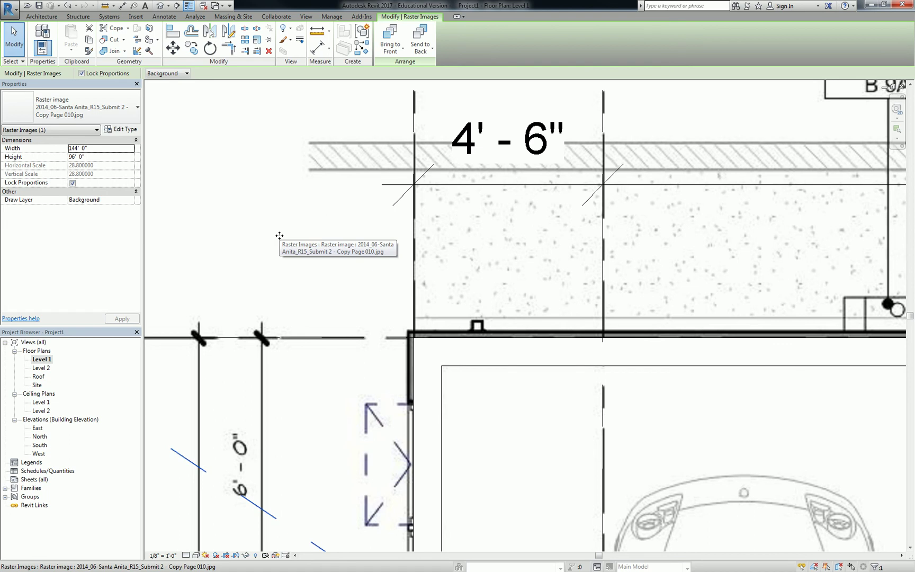
Move the garage wall beside the red trace left onto the traced wall line.
scroll(349, 231, "down", 5)
key("Escape")
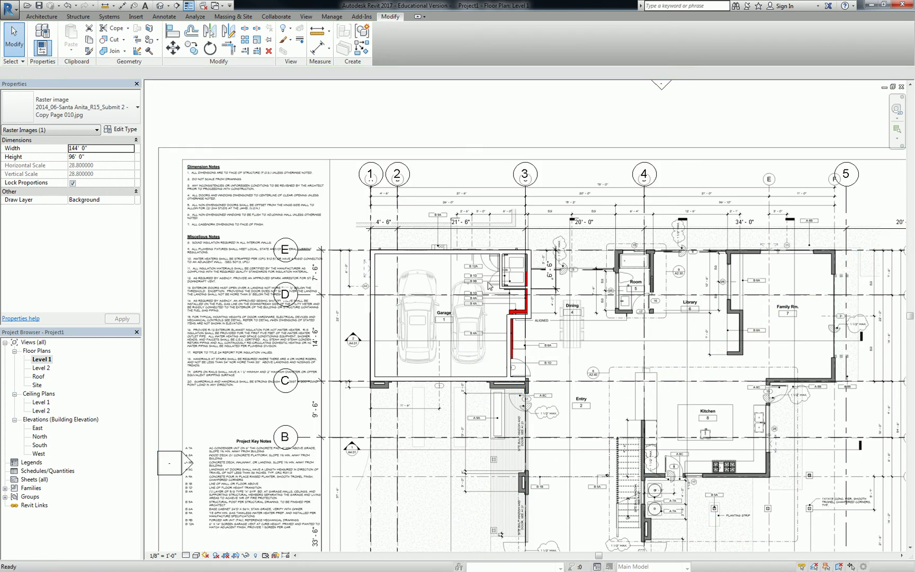
scroll(531, 322, "up", 3)
scroll(531, 322, "up", 3)
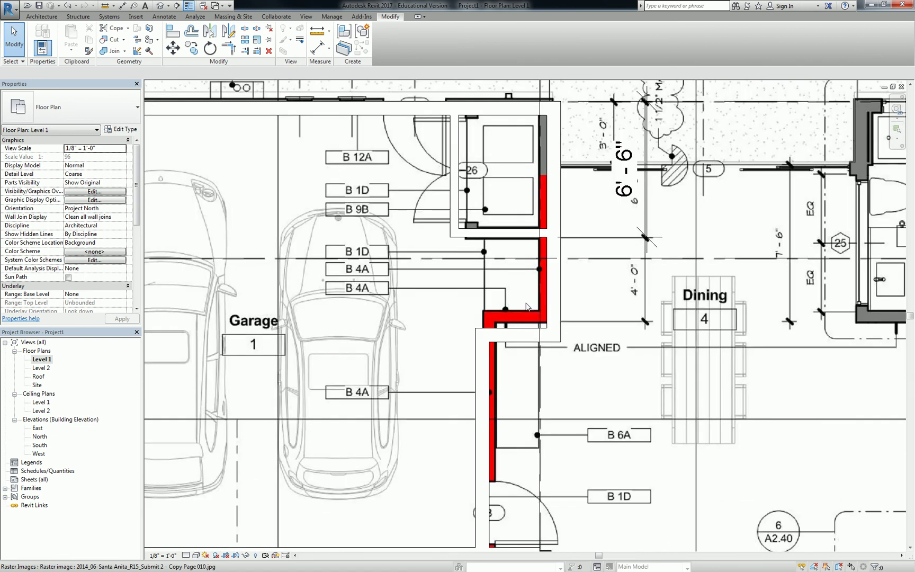
left_click(551, 159)
scroll(553, 158, "up", 2)
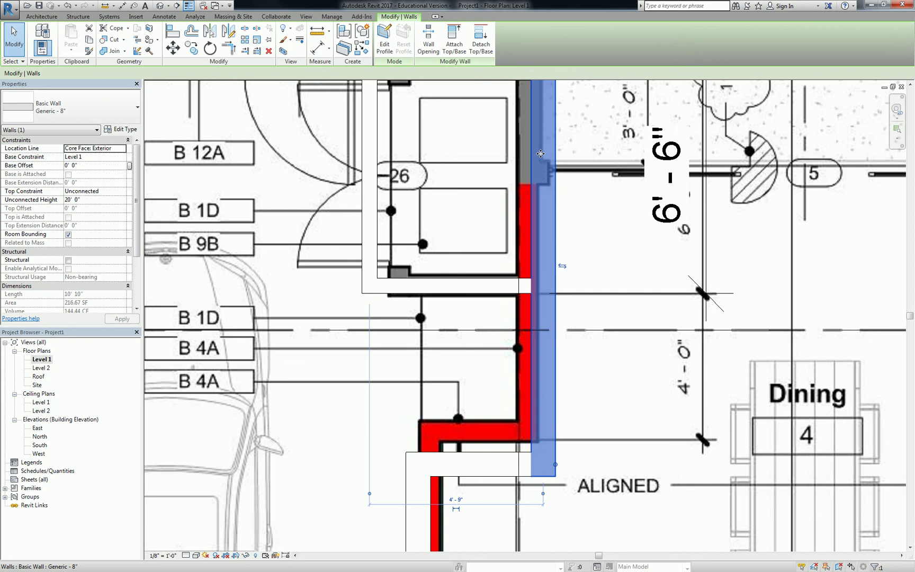
left_click_drag(541, 153, 529, 153)
scroll(525, 158, "down", 2)
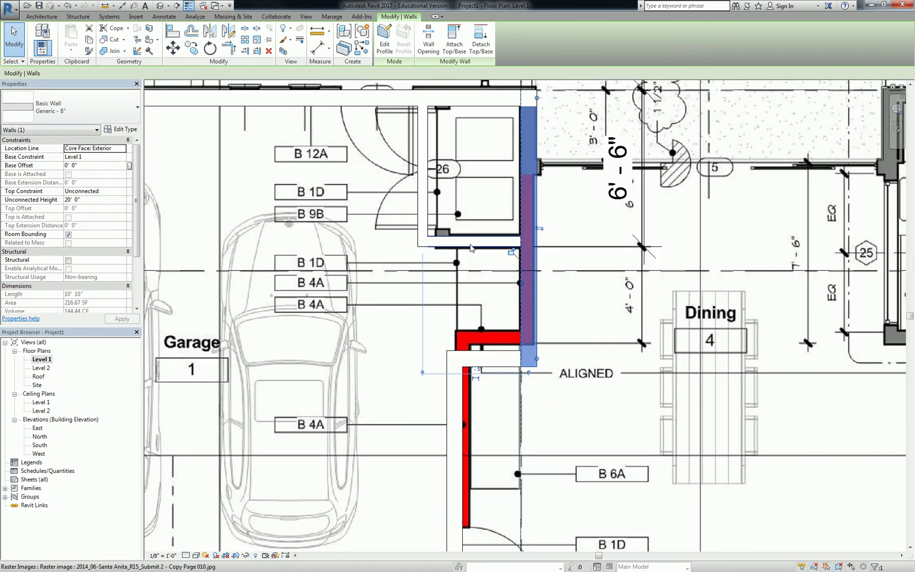
Shift the next garage wall right onto its red traced line.
left_click(422, 214)
scroll(422, 216, "up", 2)
left_click_drag(422, 216, 448, 214)
scroll(517, 433, "up", 2)
Move the short horizontal garage wall up to the traced line, undoing the accidental plan-image move.
left_click(517, 433)
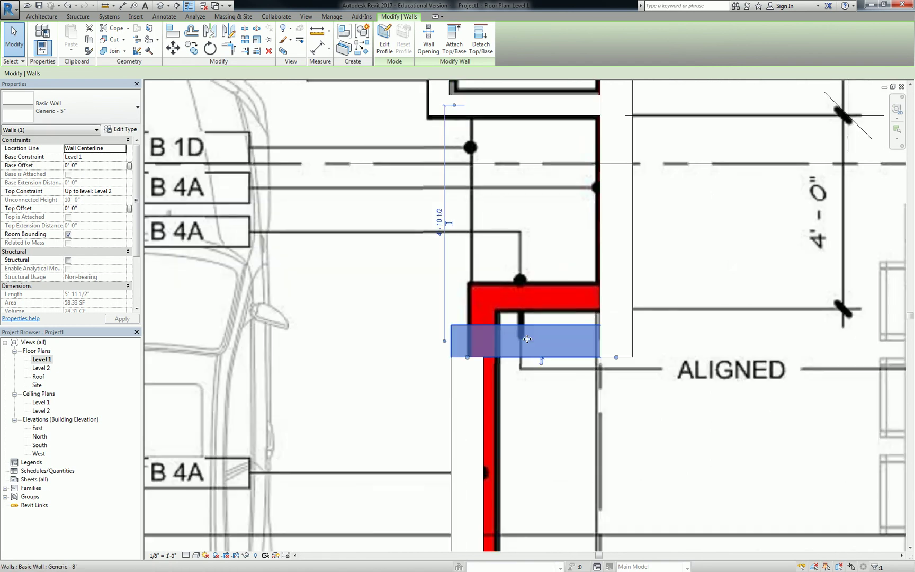
left_click_drag(527, 339, 531, 294)
key("ctrl+z")
left_click(532, 338)
Check the horizontal and lower vertical garage walls against the red trace, then clear the selection.
left_click(532, 321)
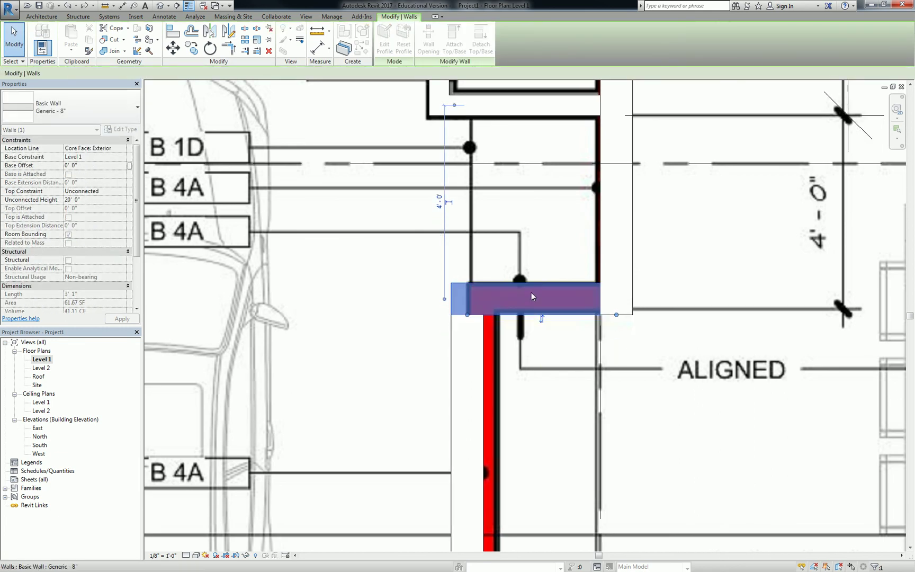
left_click(466, 380)
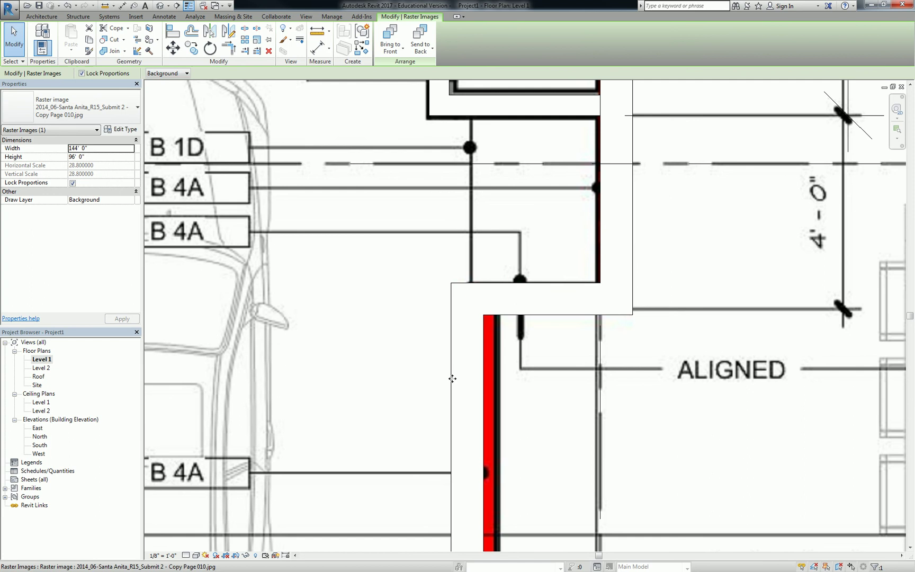
key("Escape")
left_click(464, 379)
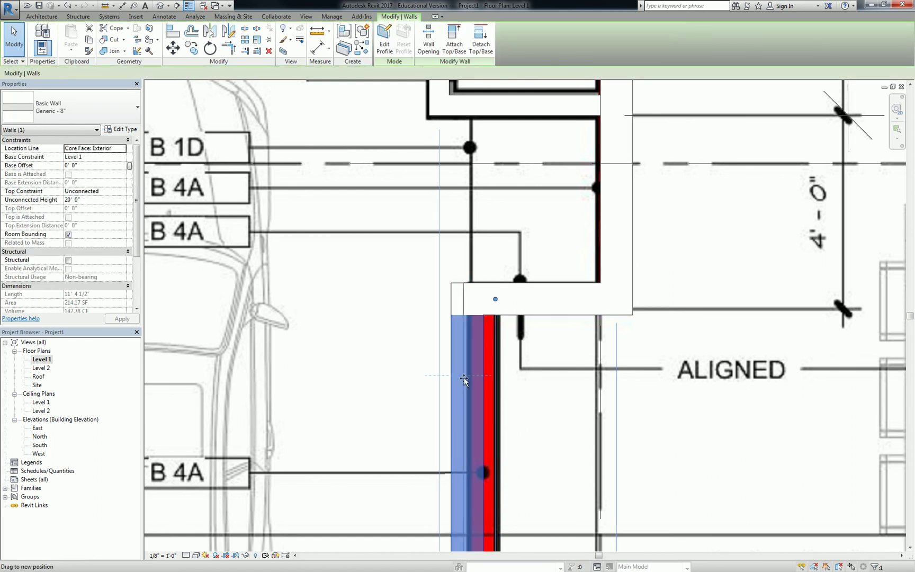
scroll(475, 378, "down", 5)
key("Escape")
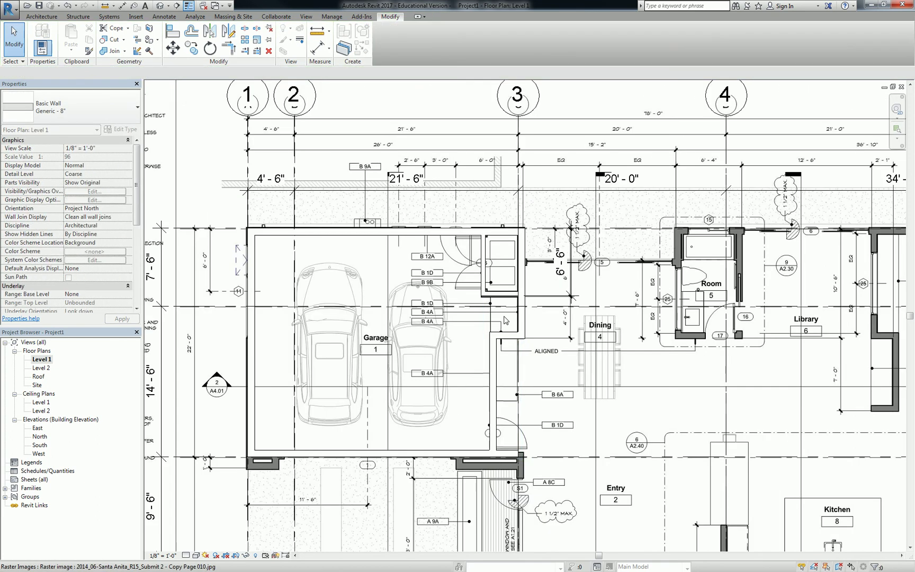
scroll(505, 320, "up", 1)
scroll(497, 339, "down", 1)
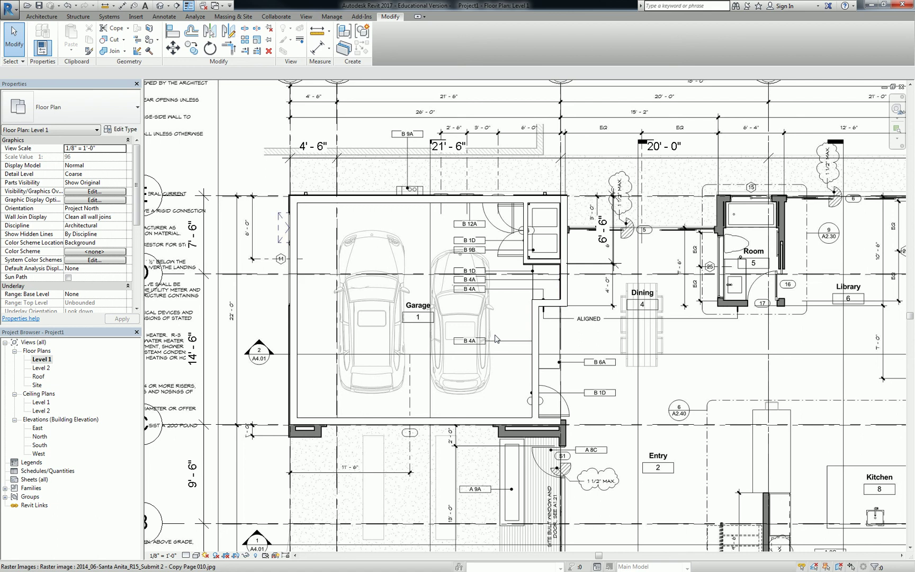
scroll(552, 290, "down", 5)
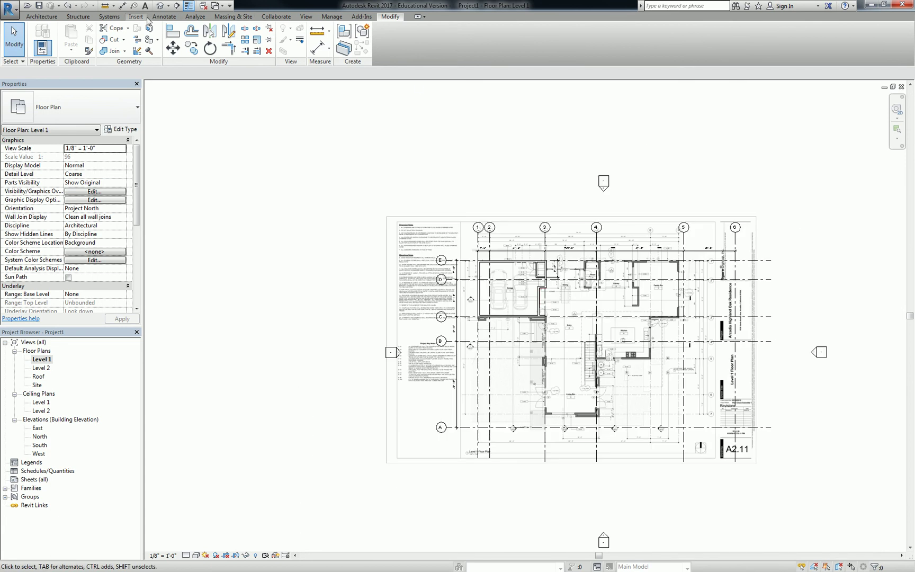
left_click(141, 18)
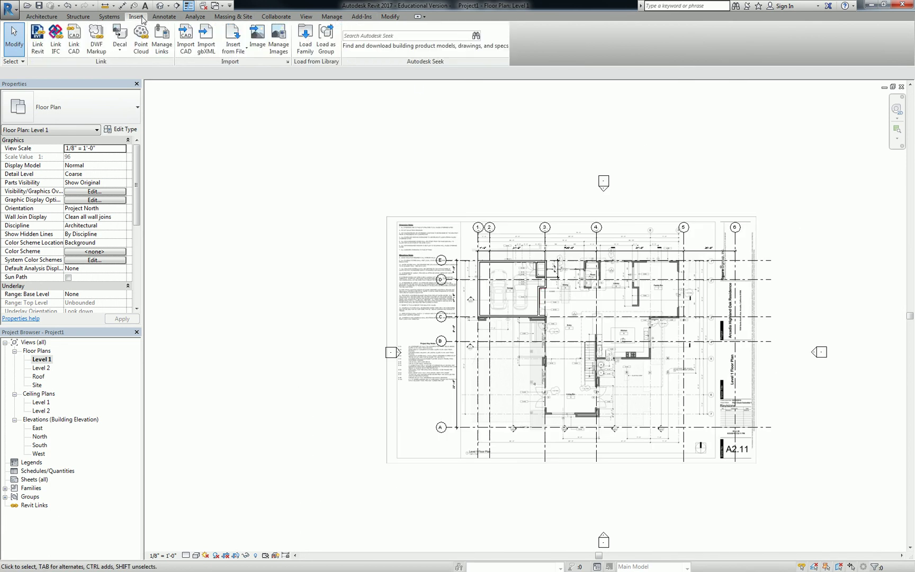
left_click(260, 40)
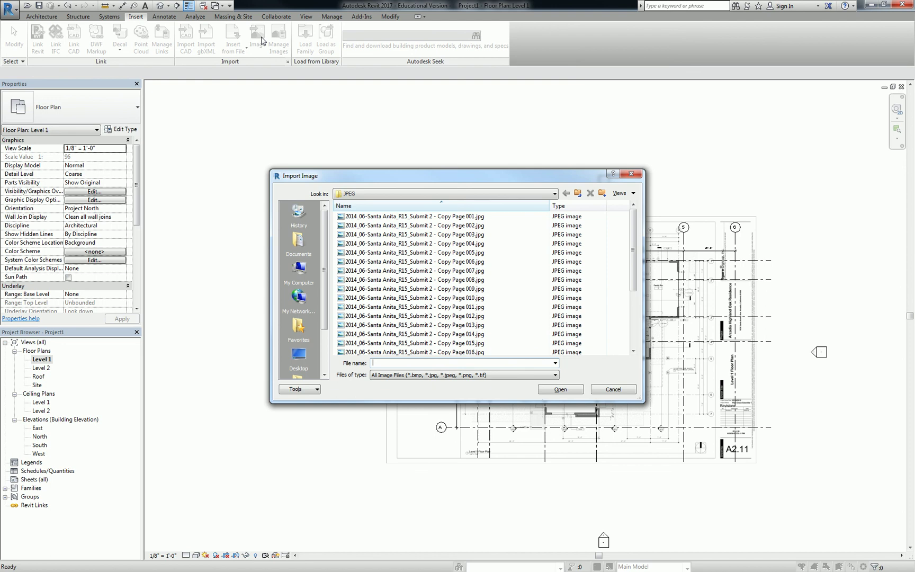
key("Escape")
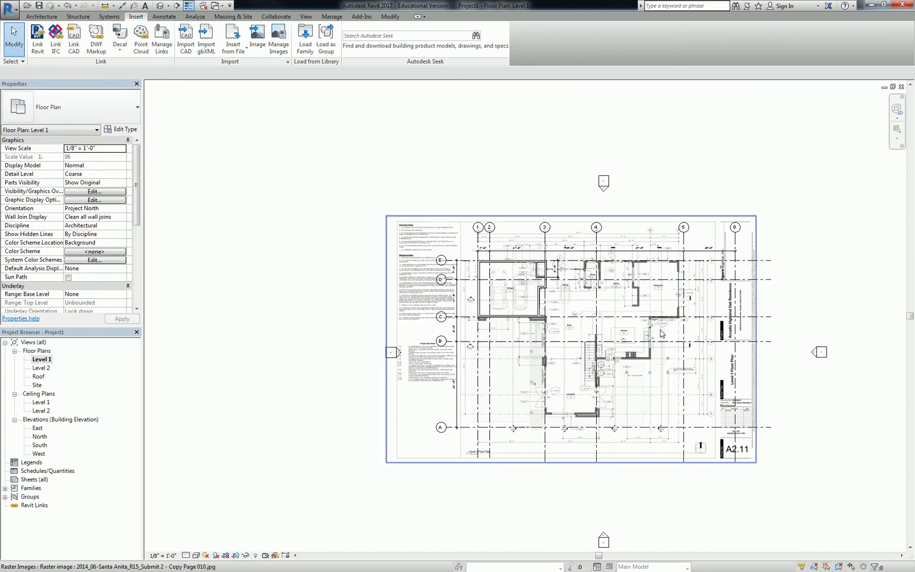
scroll(665, 338, "up", 3)
middle_click_drag(666, 338, 644, 332)
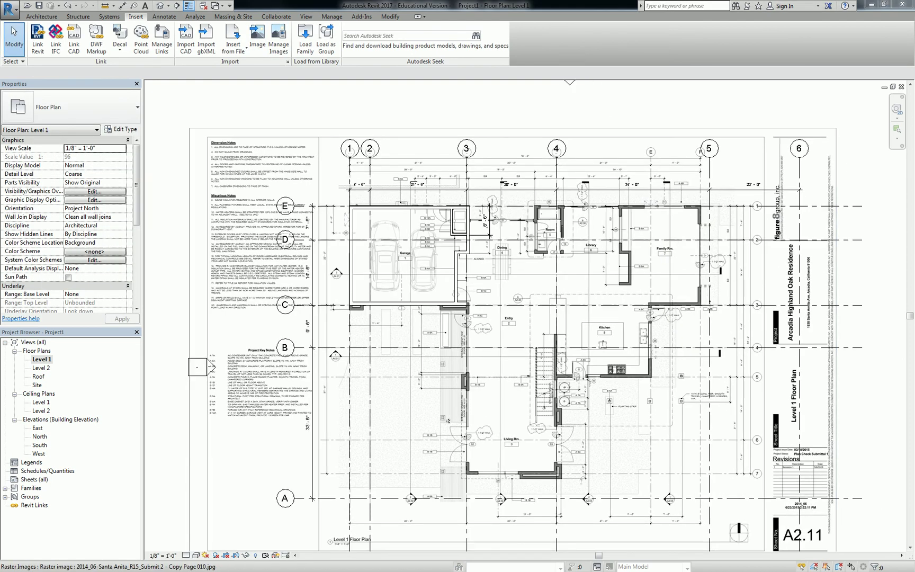